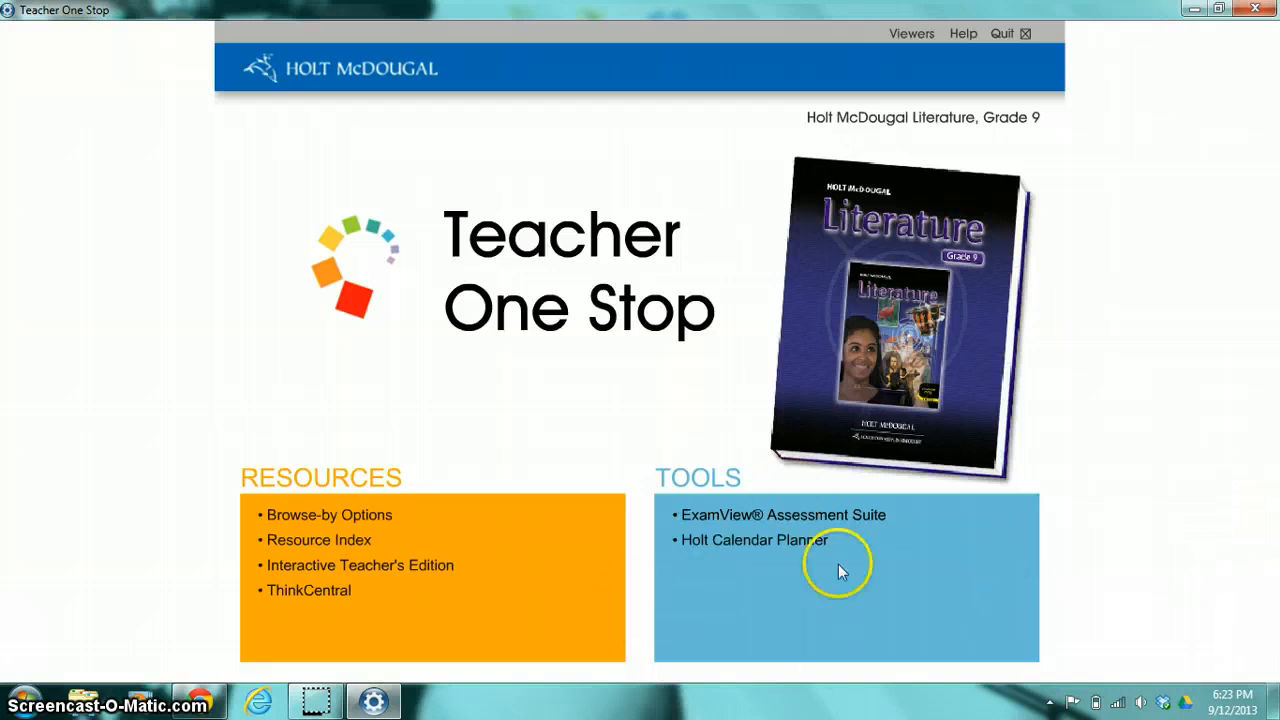
# - Launch ExamView Assessment Suite and open the existing question bank G9_MostDangerousGame_A from HMD Literature Grade 9 2012, gr9_Selection_Tests, Gr9_selection_test_U1
pyautogui.click(886, 514)
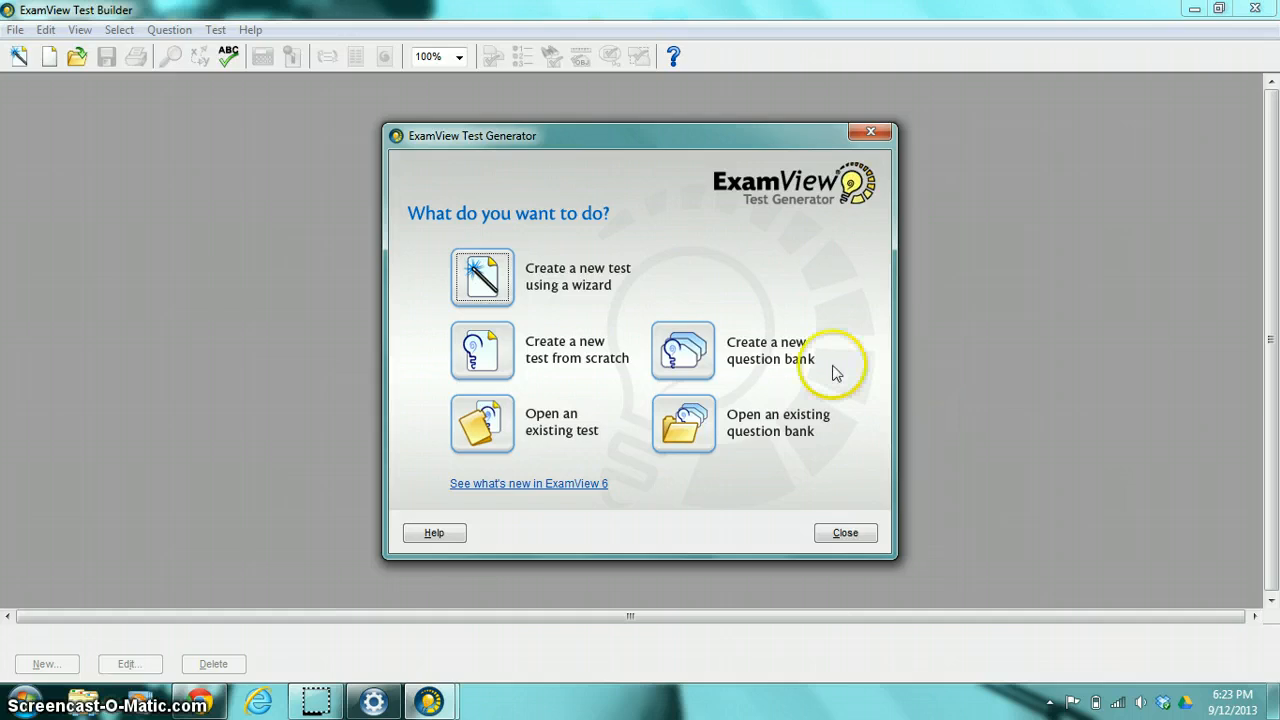
pyautogui.click(700, 418)
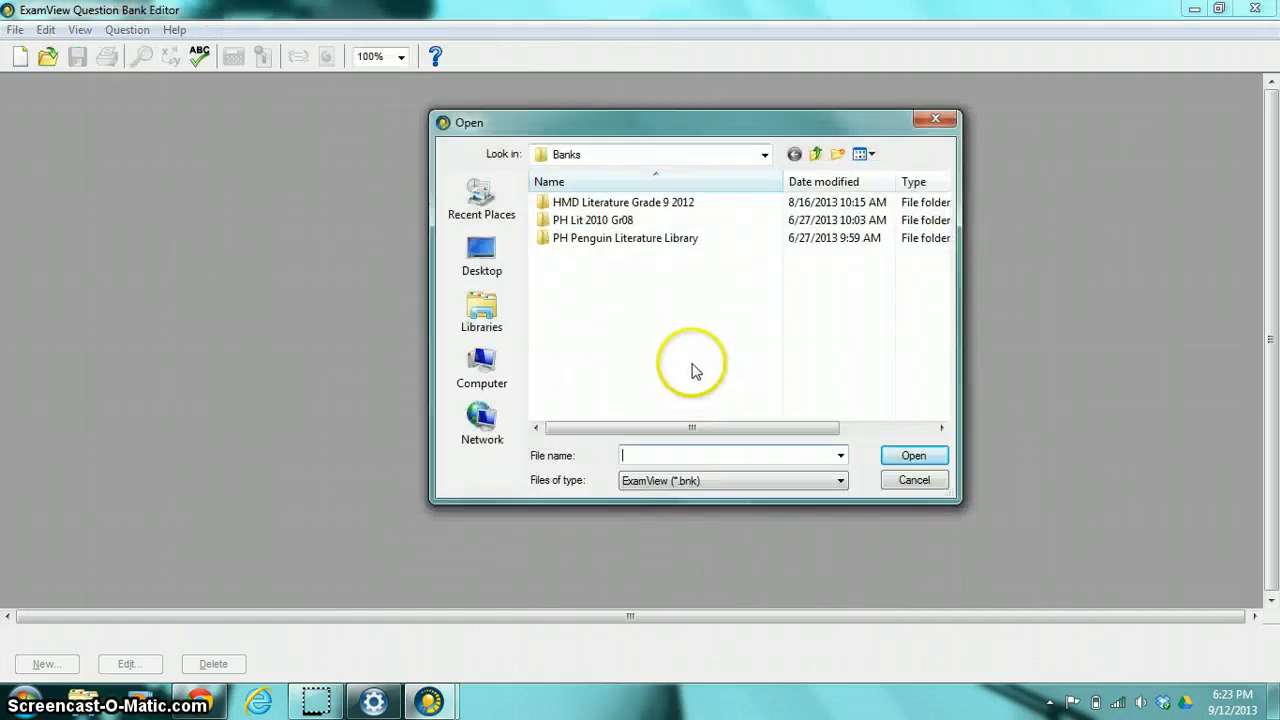
pyautogui.doubleClick(694, 206)
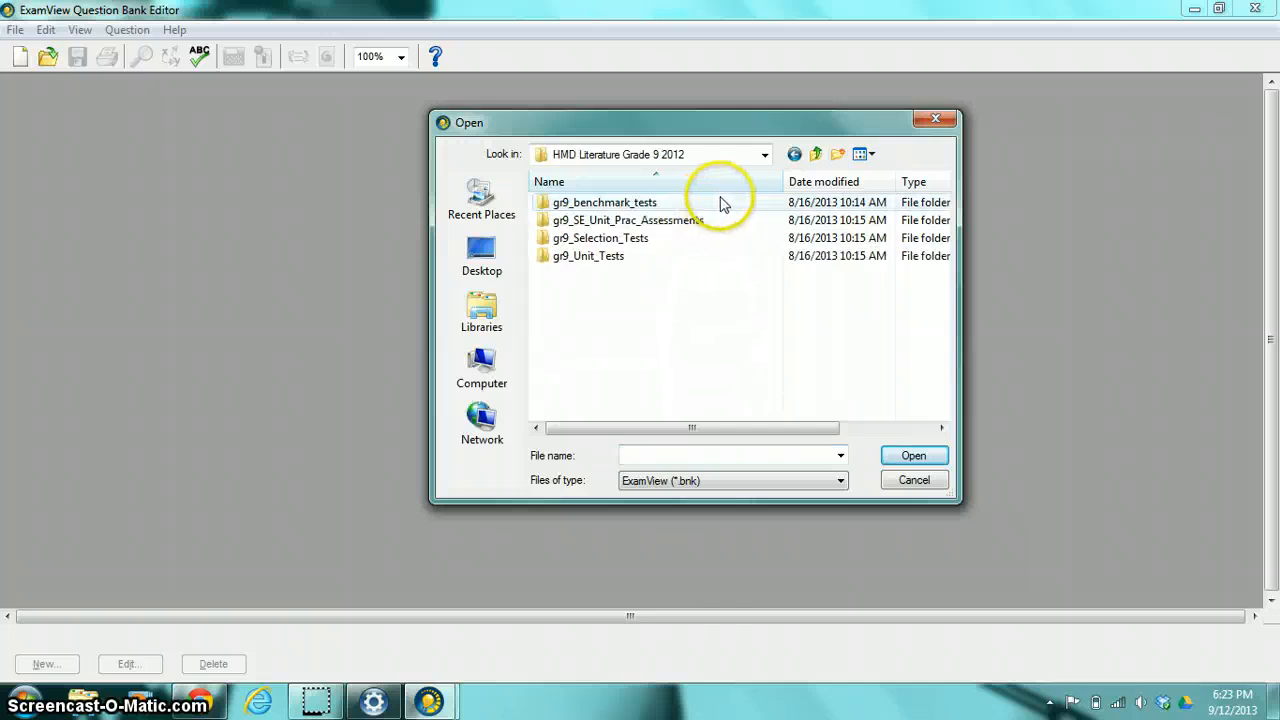
pyautogui.click(630, 239)
pyautogui.doubleClick(633, 242)
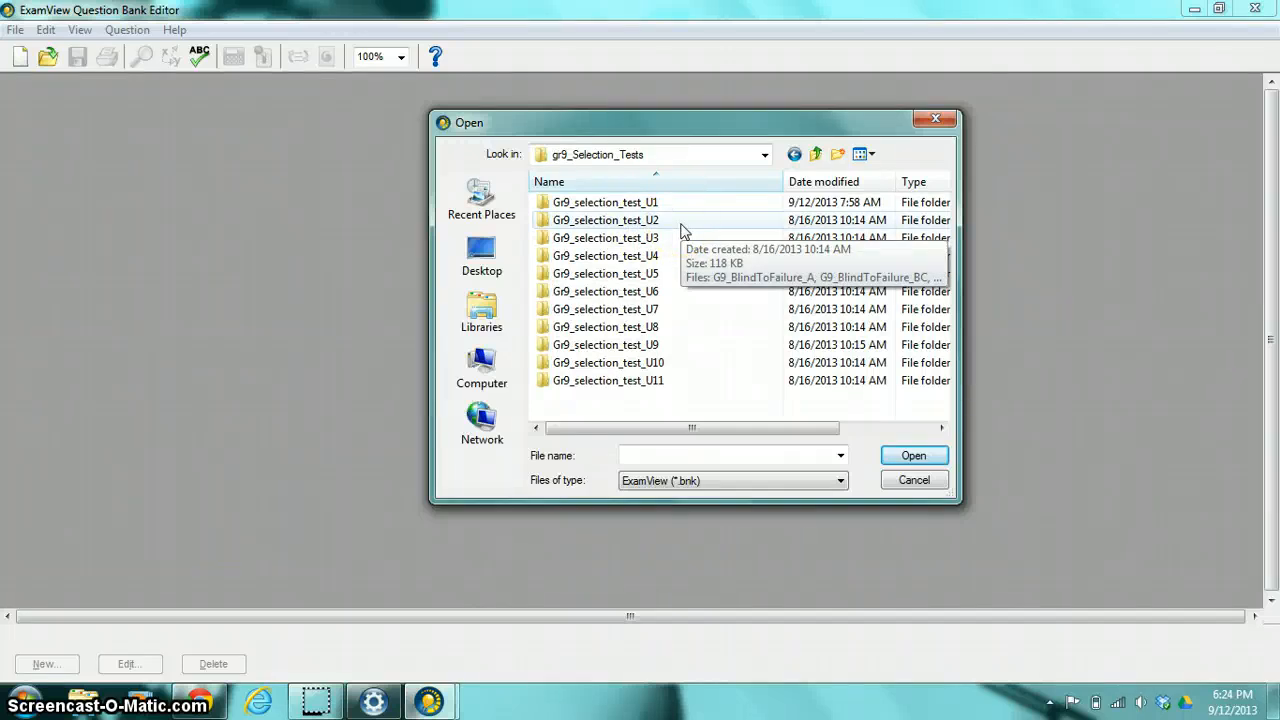
pyautogui.doubleClick(636, 203)
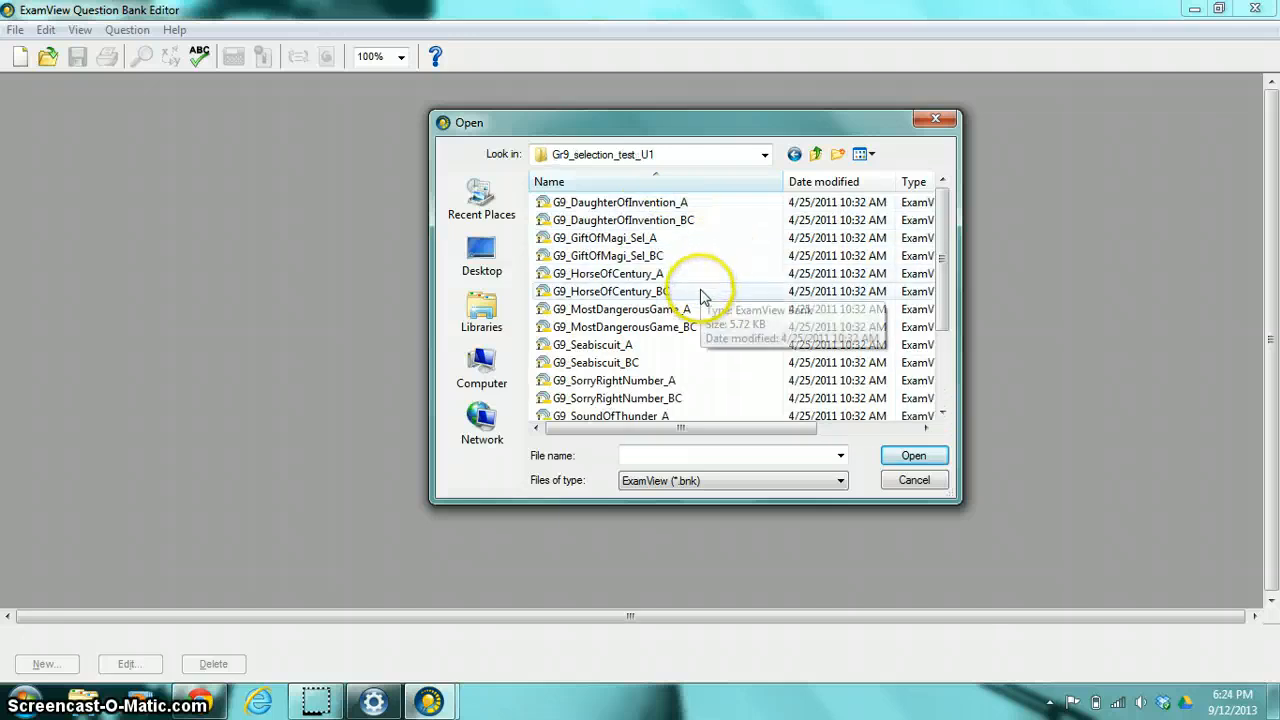
pyautogui.click(668, 312)
pyautogui.doubleClick(670, 318)
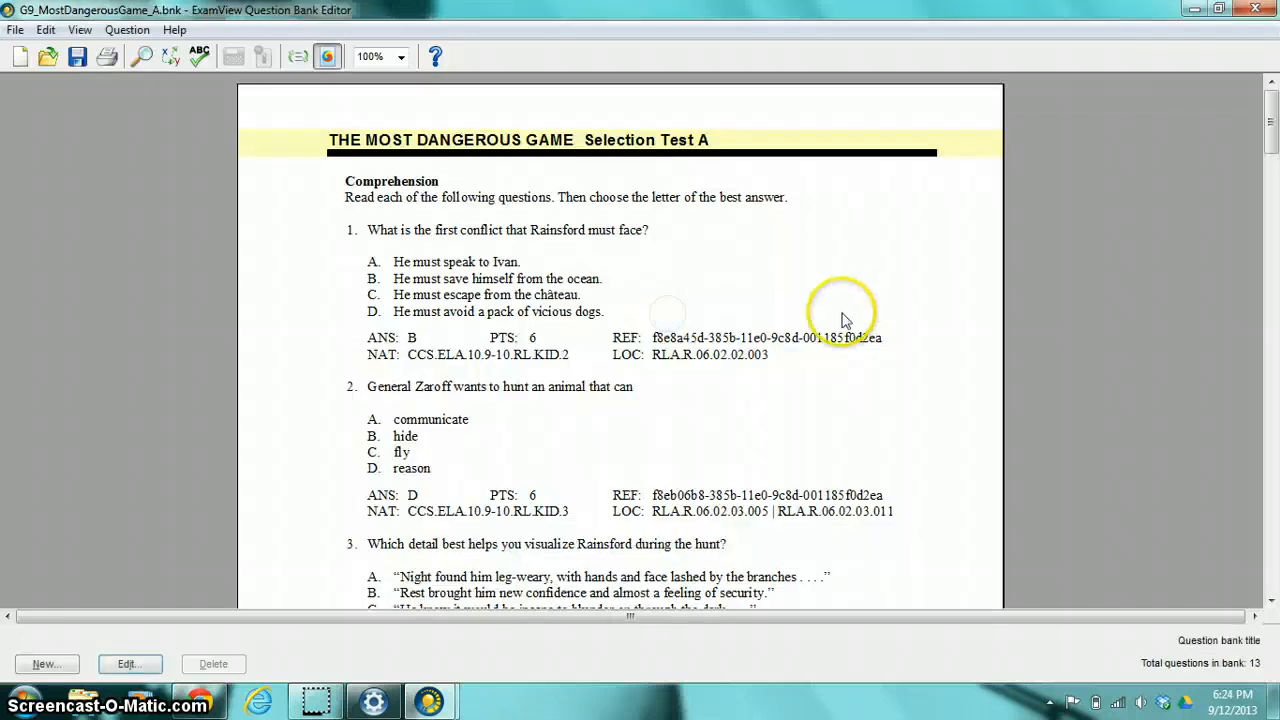
# - Examine the question text and answer choices of question 1 in the question editor, then close the editor
pyautogui.doubleClick(487, 232)
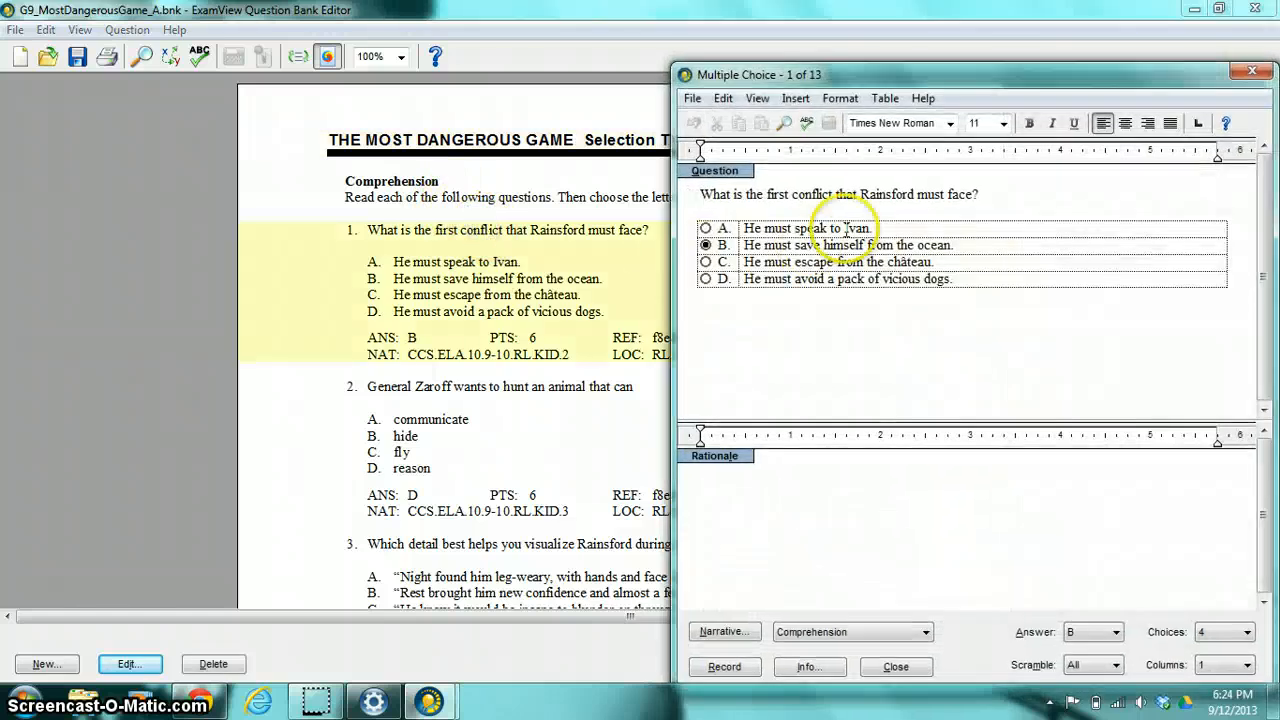
pyautogui.moveTo(700, 194); pyautogui.dragTo(826, 195)
pyautogui.moveTo(981, 195); pyautogui.dragTo(983, 195)
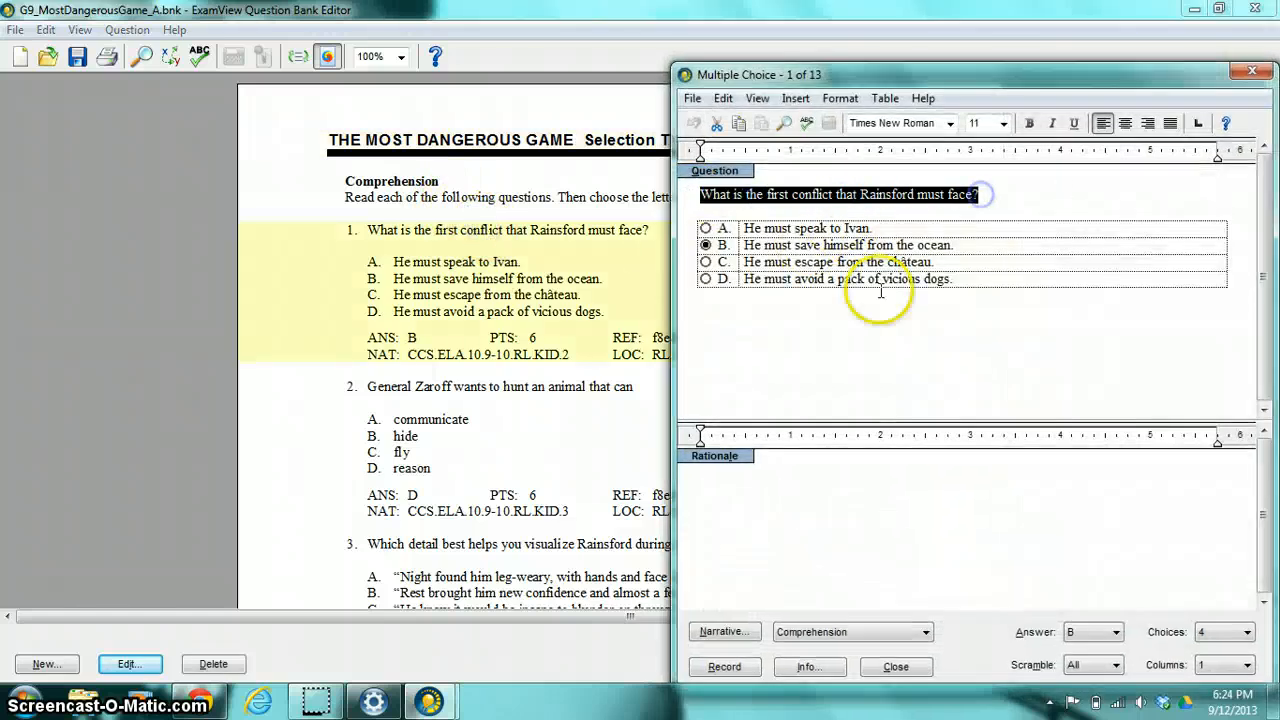
pyautogui.moveTo(914, 233); pyautogui.dragTo(702, 214)
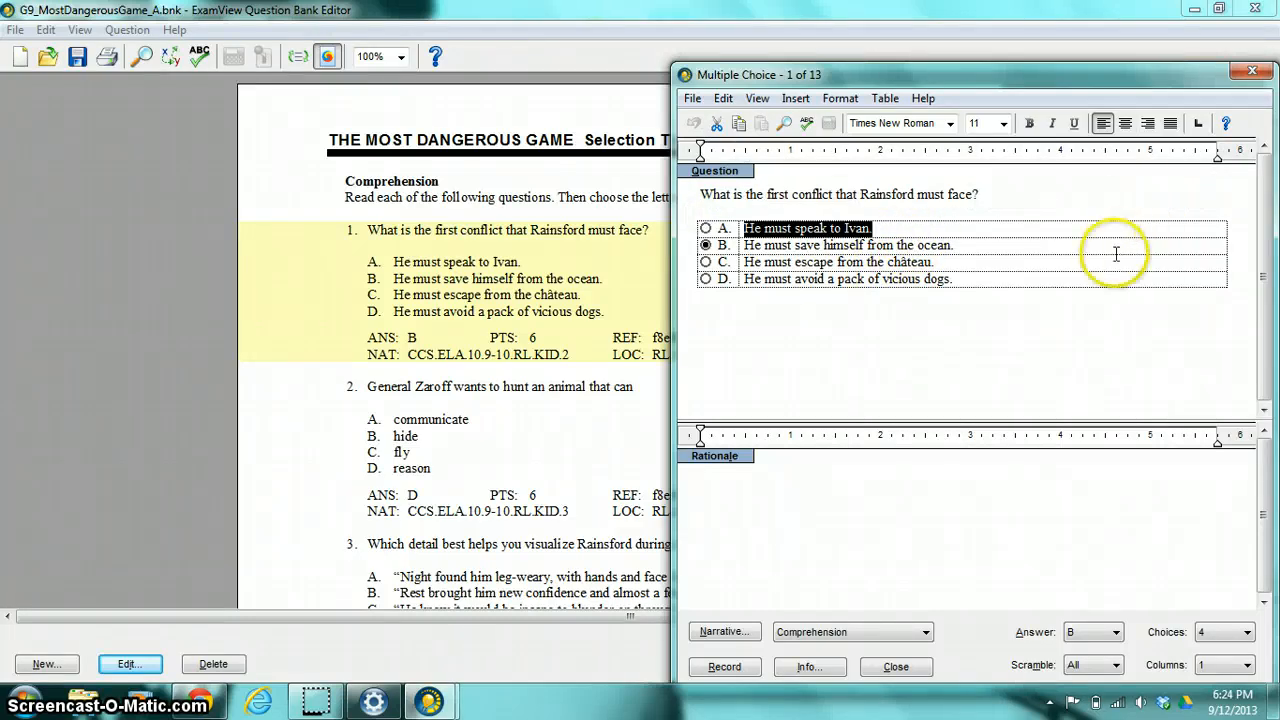
pyautogui.moveTo(987, 74); pyautogui.dragTo(667, 42)
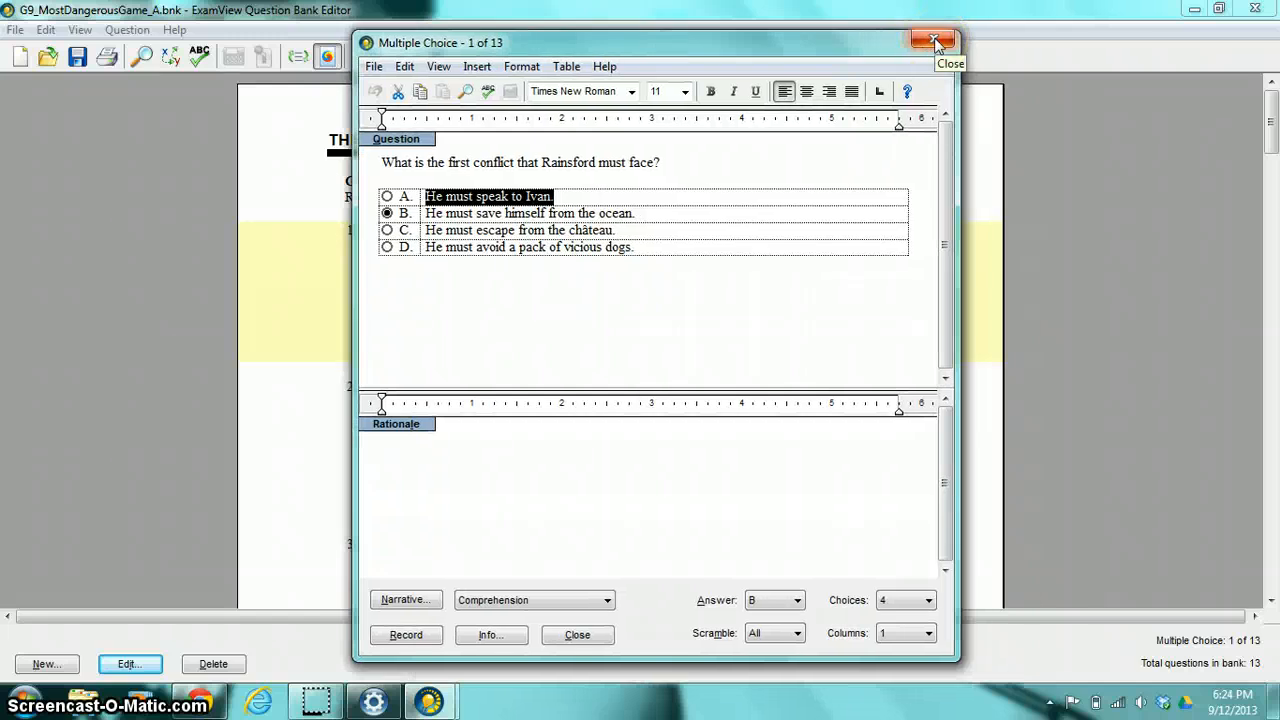
pyautogui.click(934, 42)
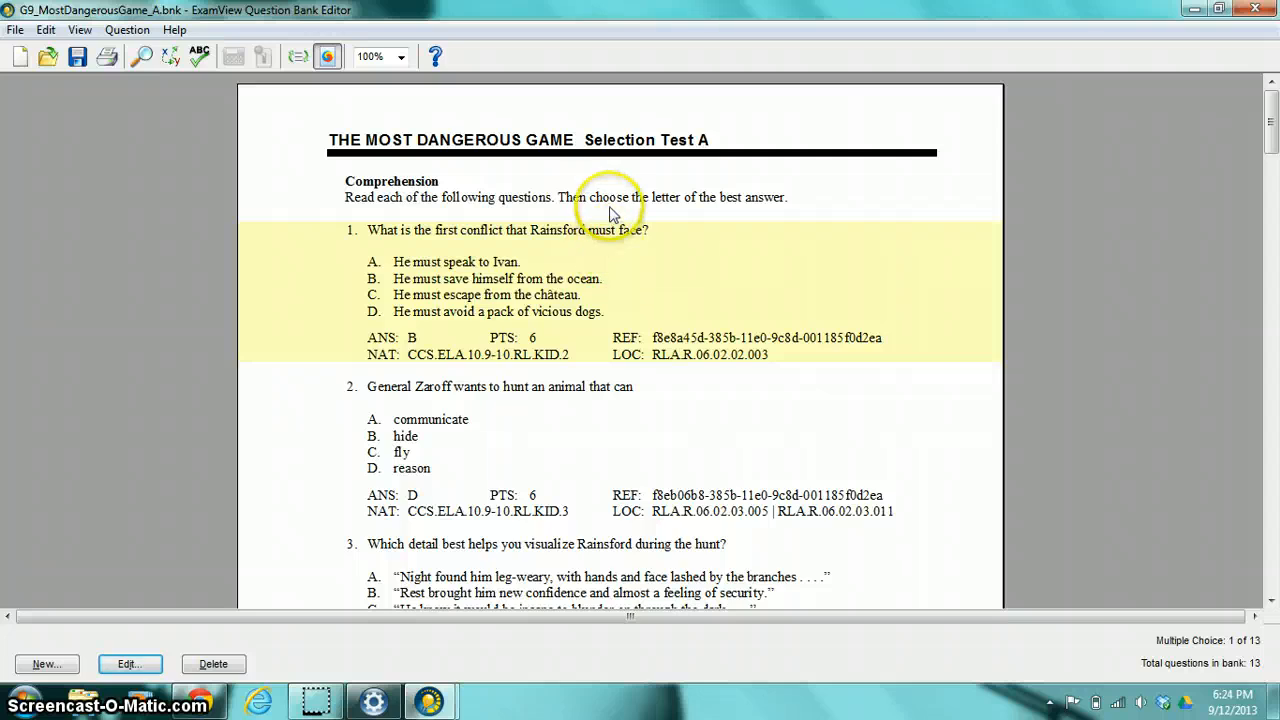
# - Export the question bank in Rich Text Format to the Desktop with the file name AAAAAAAAAAA
pyautogui.click(17, 31)
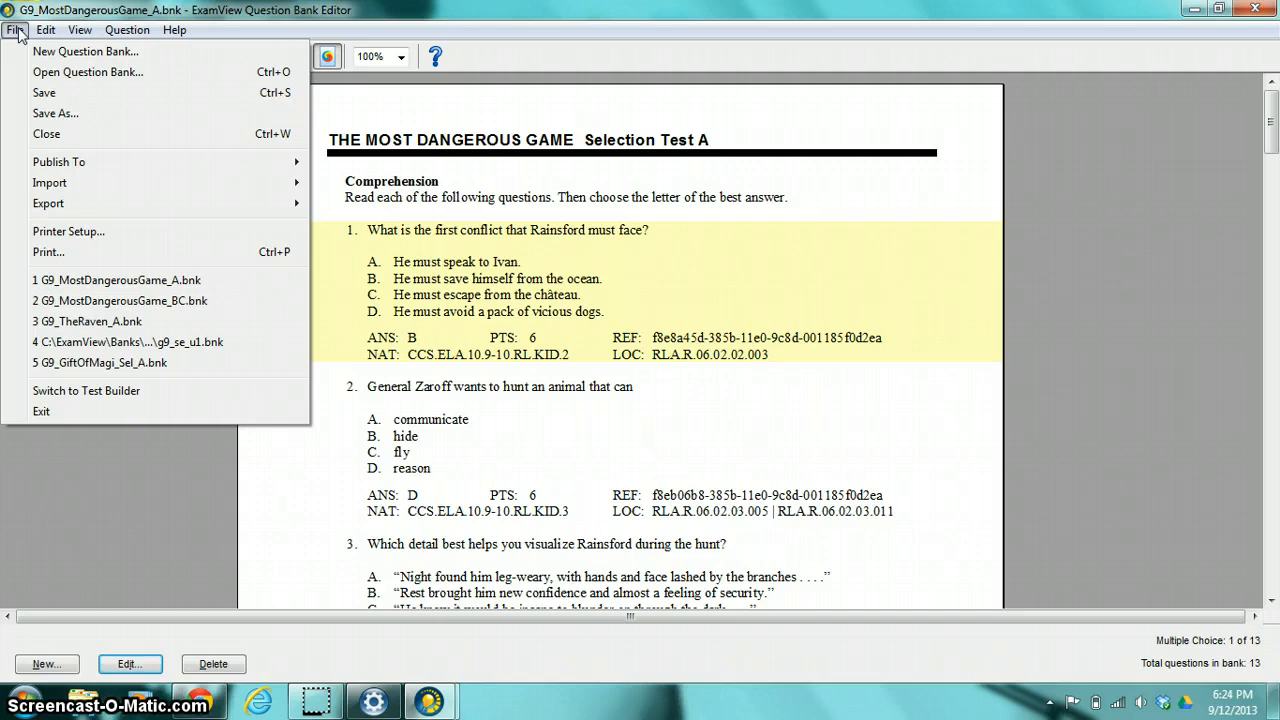
pyautogui.click(17, 31)
pyautogui.click(17, 31)
pyautogui.moveTo(70, 205)
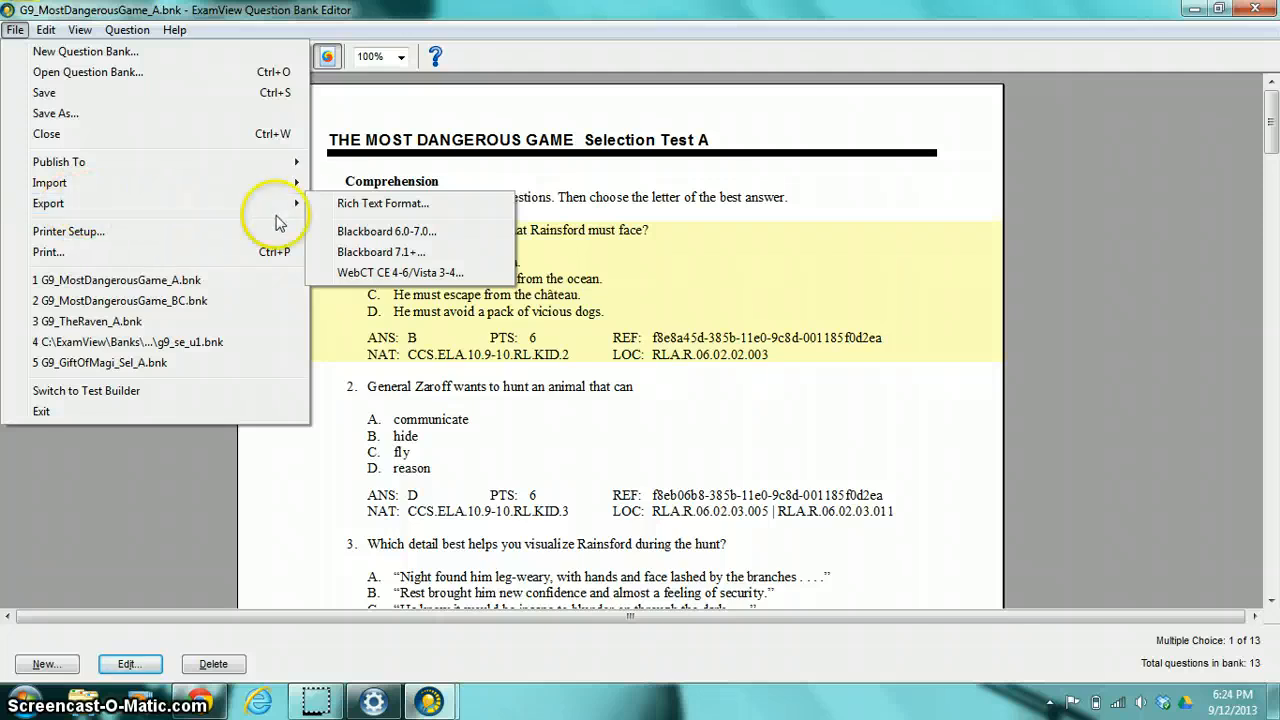
pyautogui.click(390, 205)
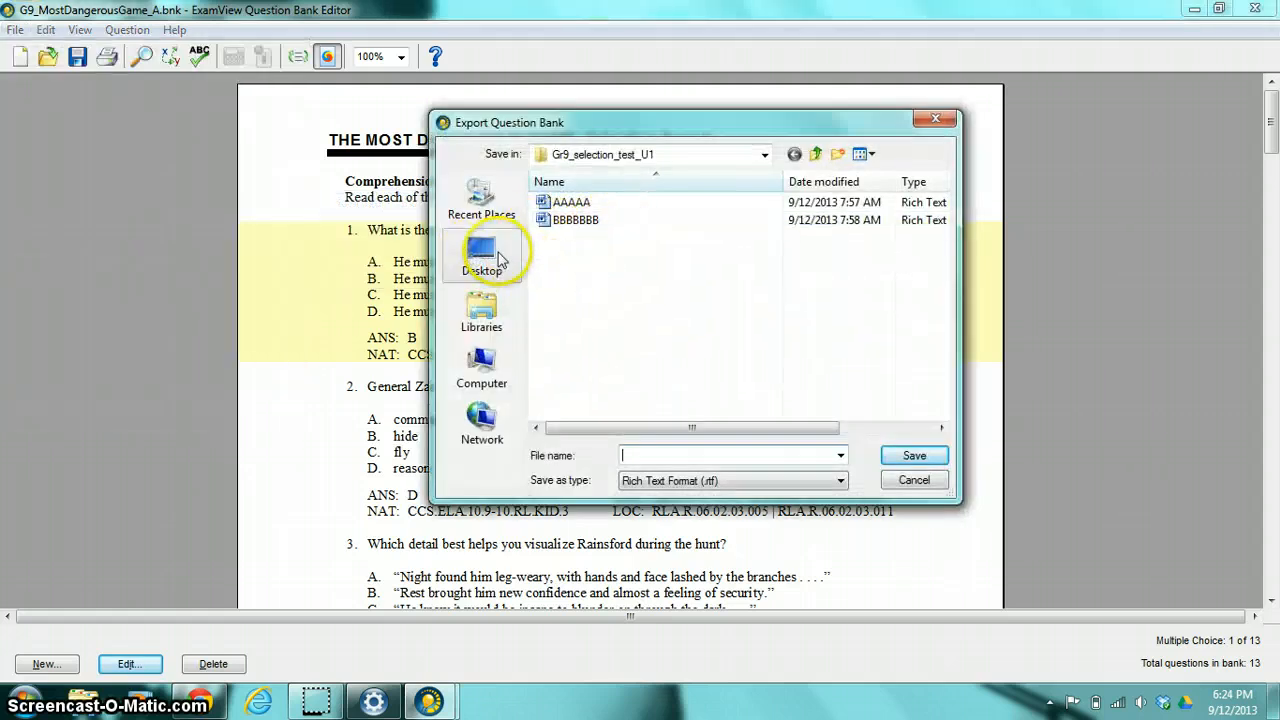
pyautogui.click(488, 257)
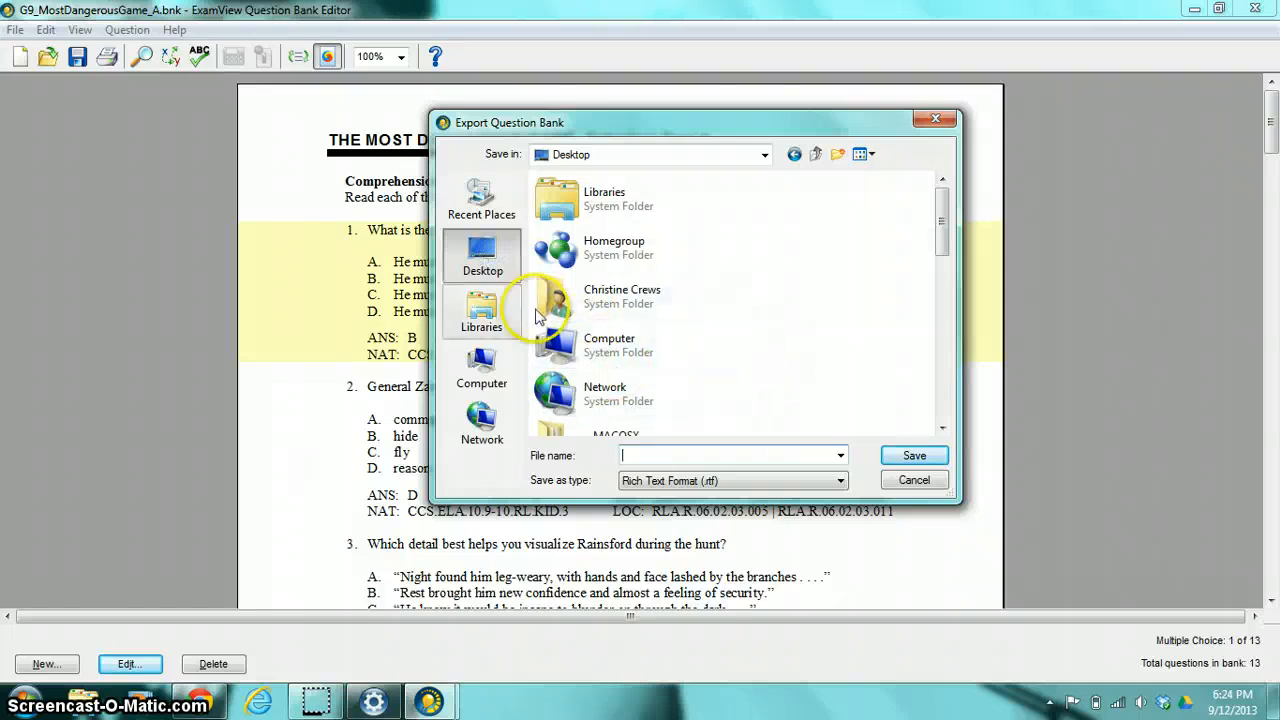
pyautogui.write('AAAAAAAAAAA')
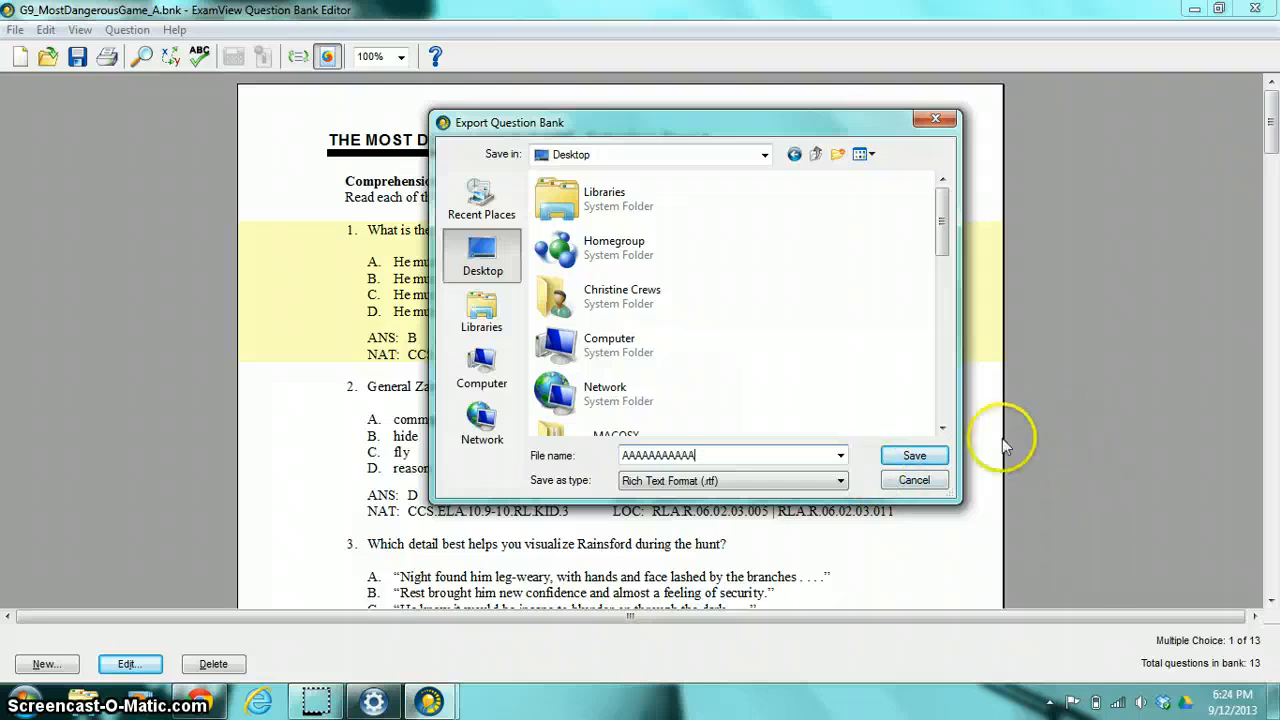
pyautogui.click(940, 456)
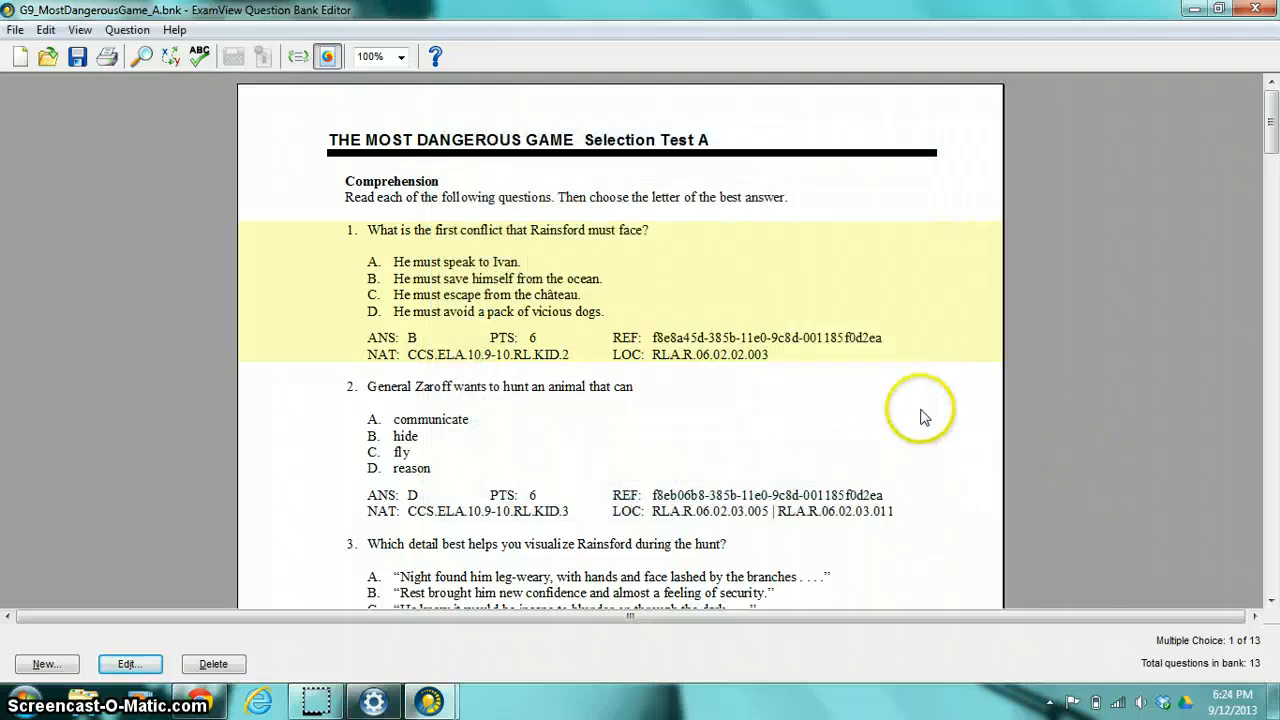
# - Put the ExamView windows away and open the exported AAAAAAAAAAA document from the desktop in Word
pyautogui.click(1190, 12)
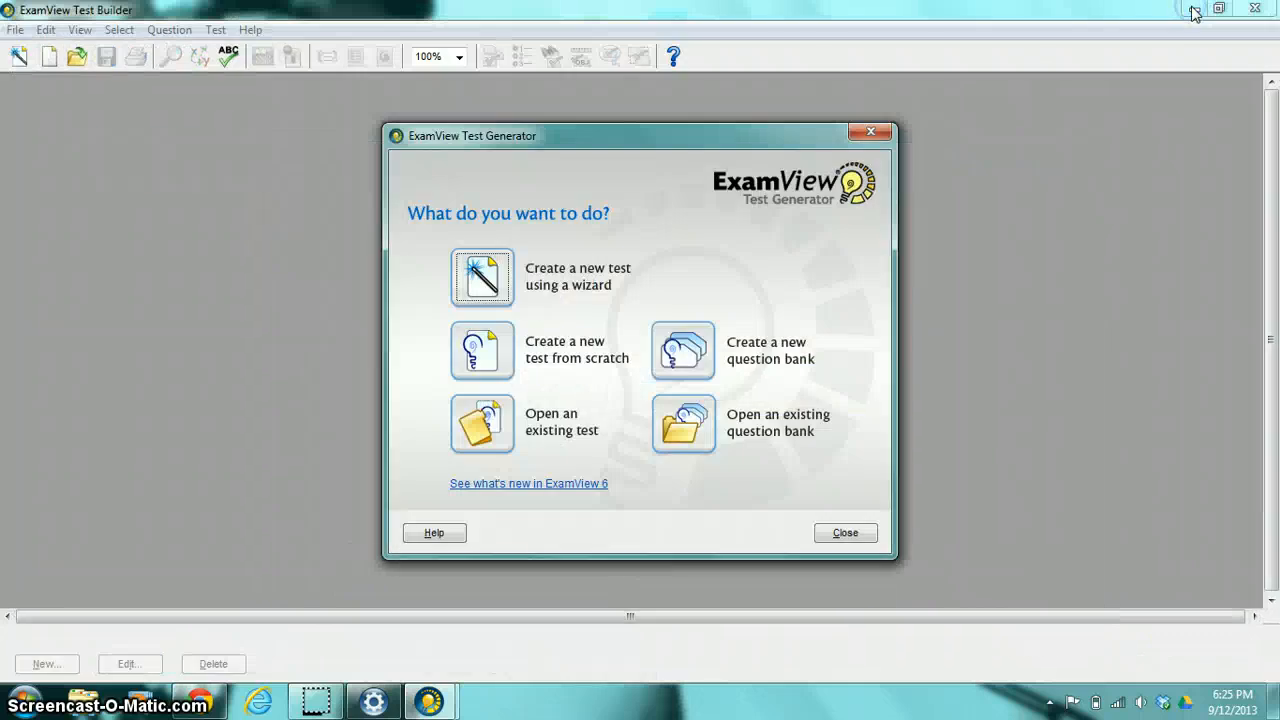
pyautogui.click(845, 532)
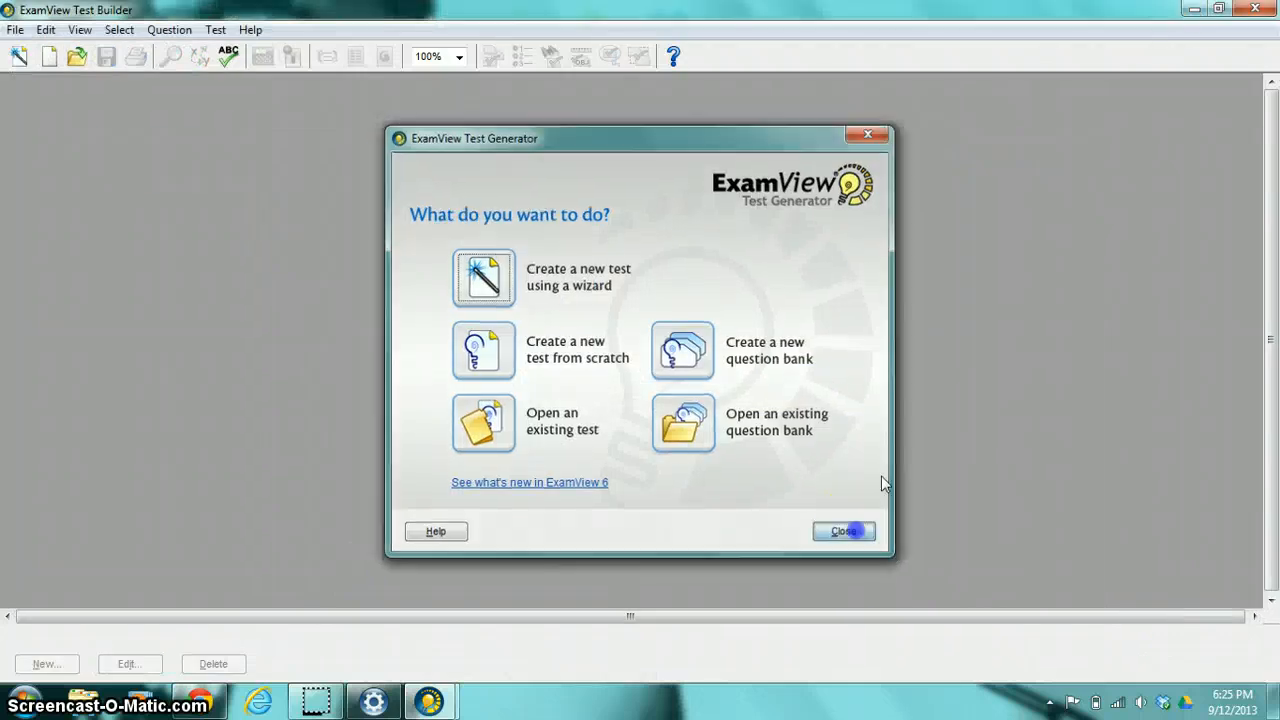
pyautogui.click(1193, 10)
pyautogui.click(1193, 12)
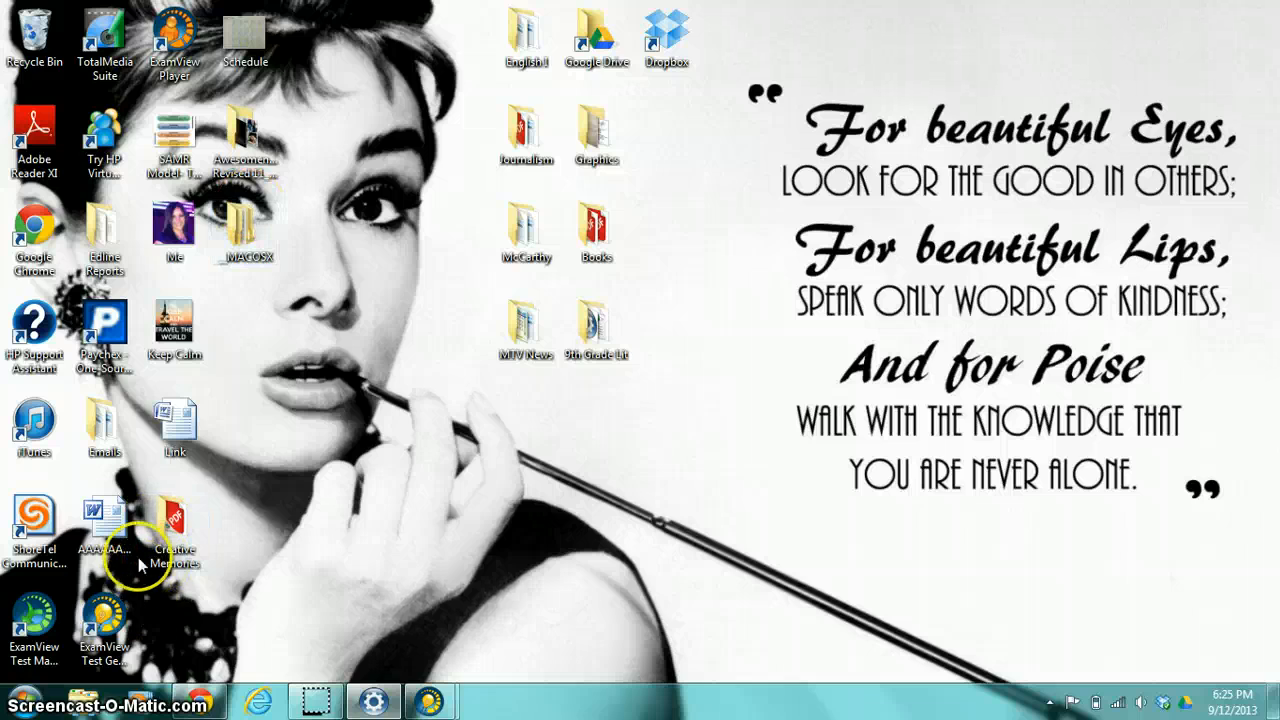
pyautogui.click(104, 522)
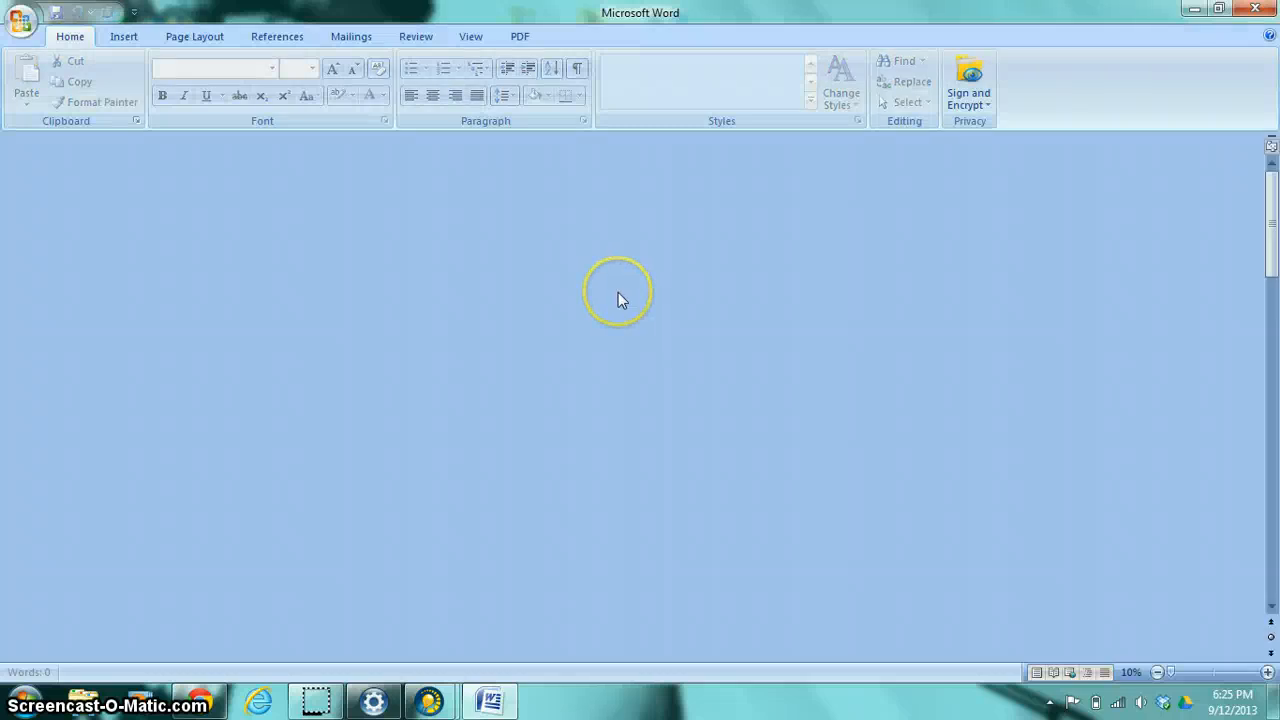
pyautogui.scroll(-3, 560, 310)
pyautogui.scroll(2, 500, 310)
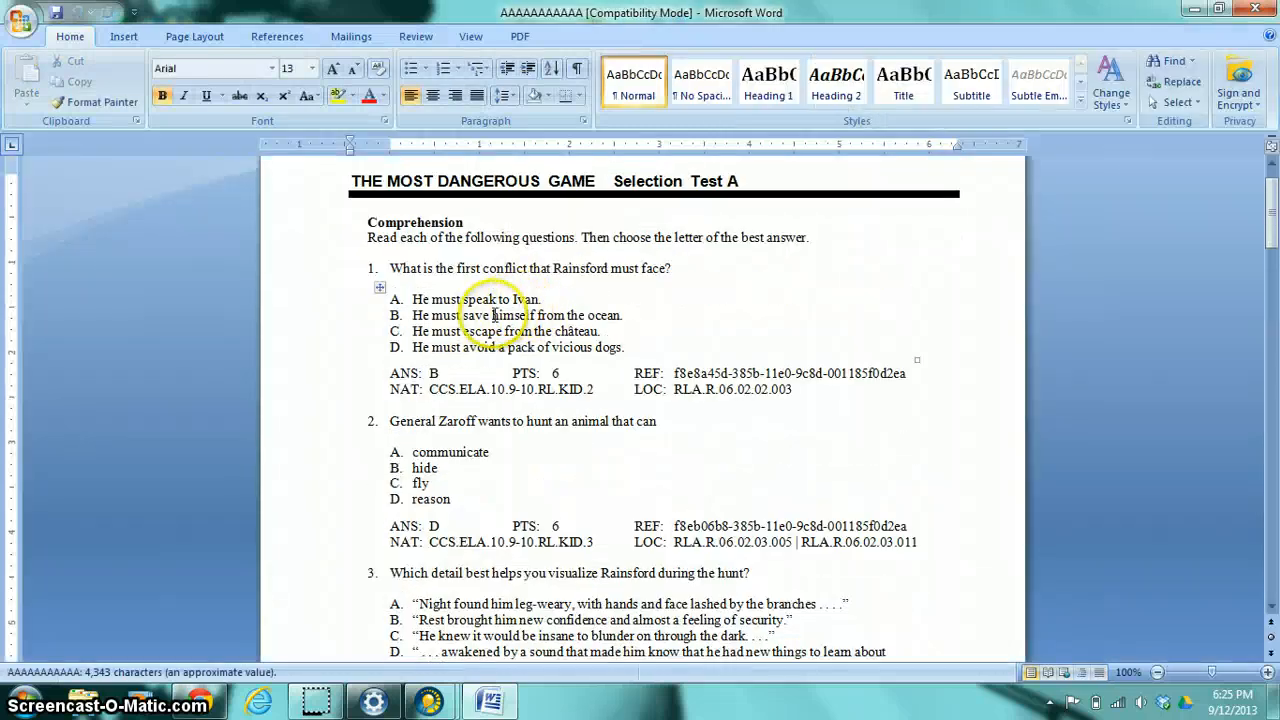
pyautogui.moveTo(503, 327); pyautogui.dragTo(549, 358)
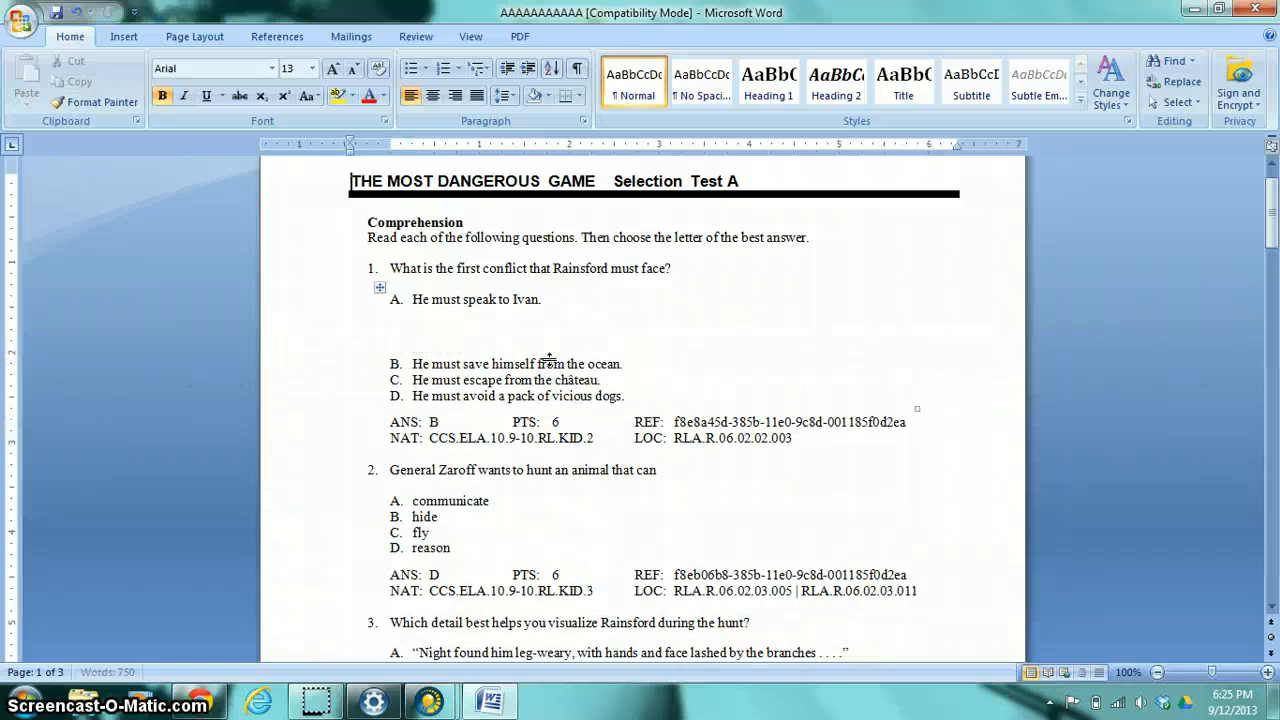
pyautogui.click(76, 12)
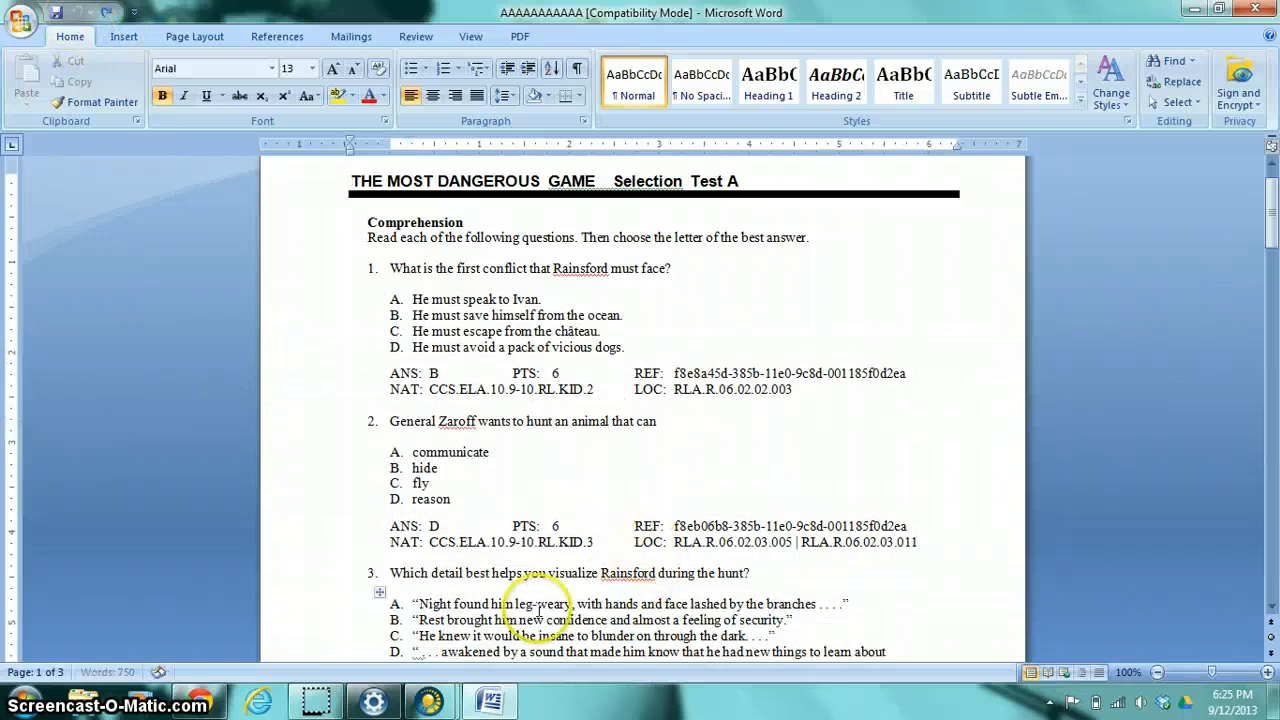
pyautogui.moveTo(343, 297); pyautogui.dragTo(360, 474)
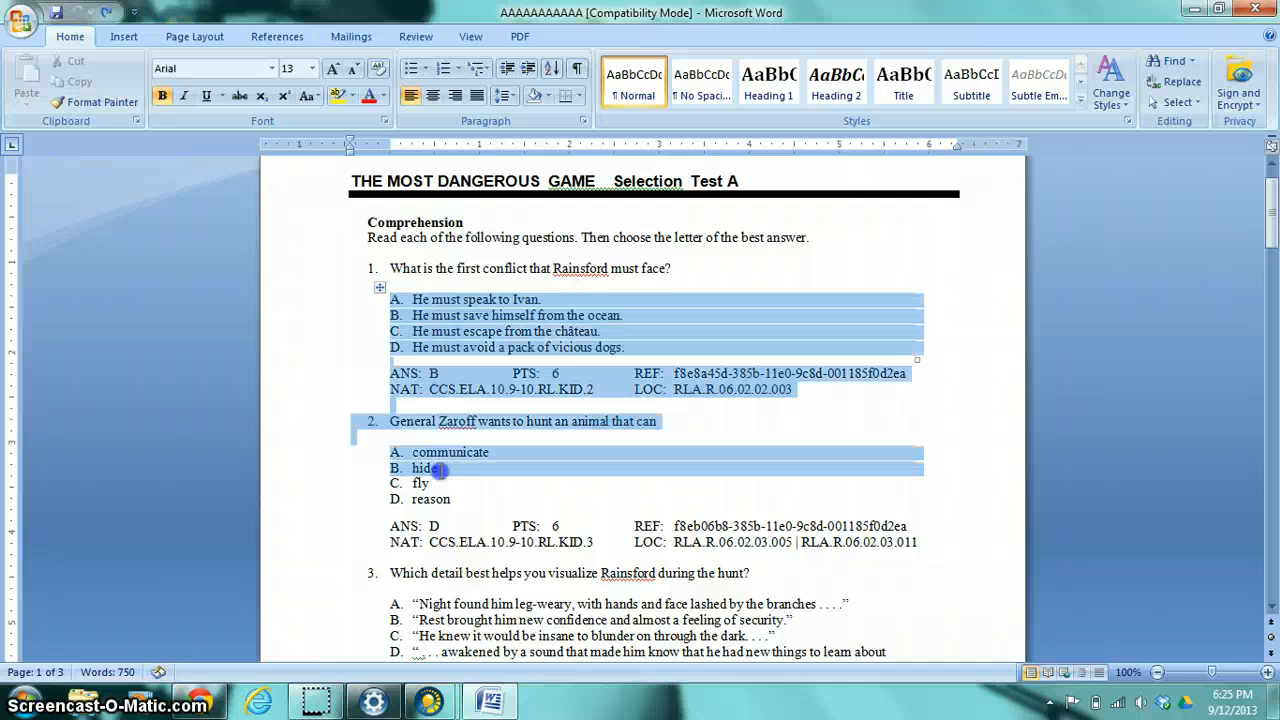
pyautogui.click(525, 513)
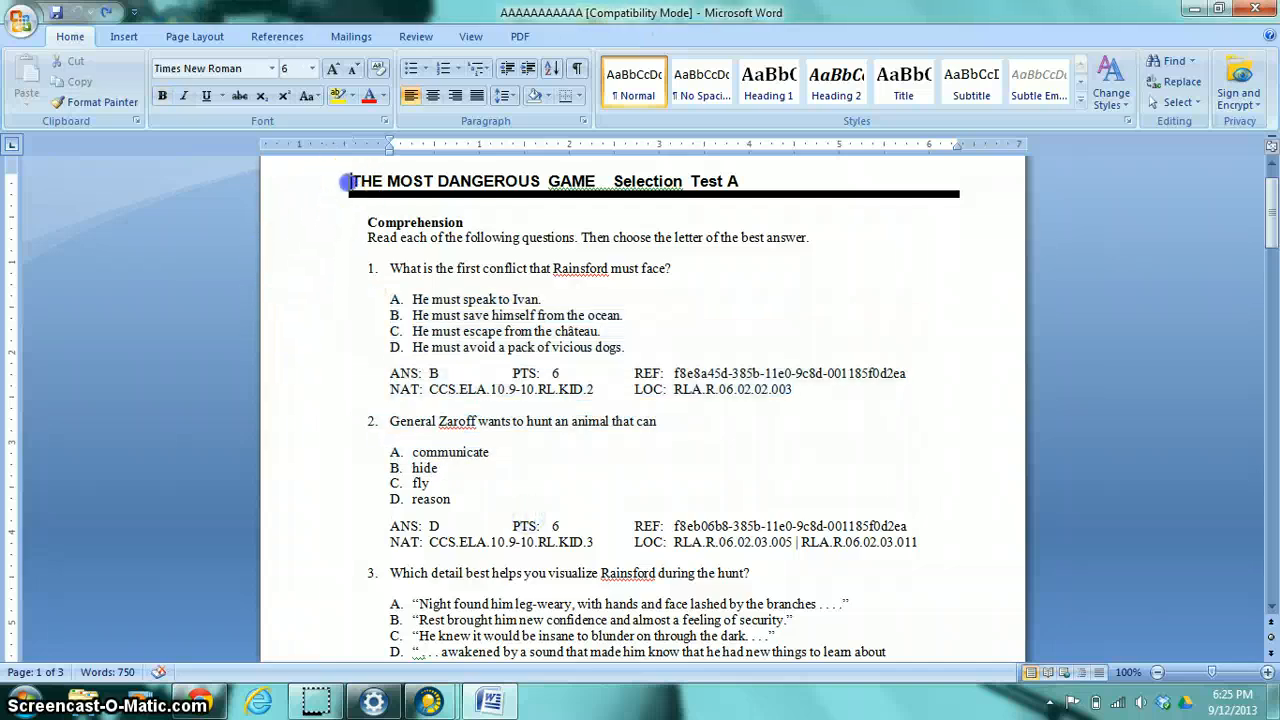
# - Delete the test title, the Comprehension heading and the directions above question 1
pyautogui.moveTo(352, 181); pyautogui.dragTo(670, 237)
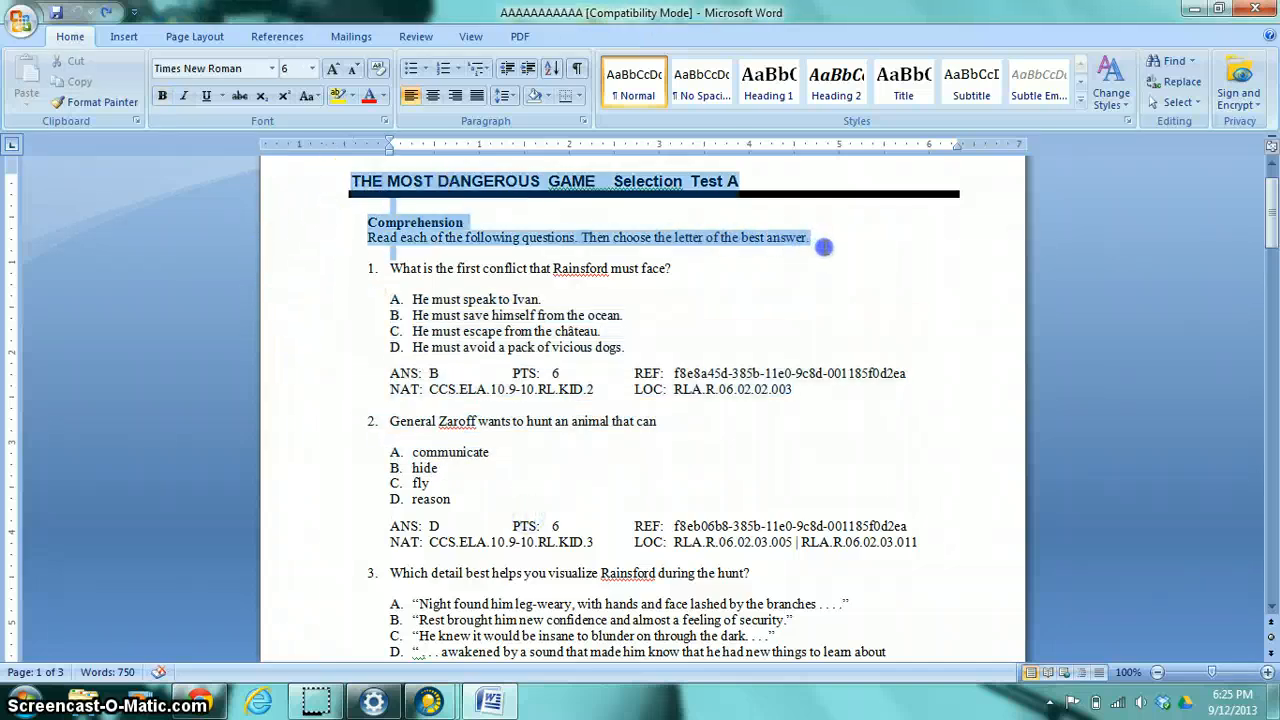
pyautogui.press('Delete')
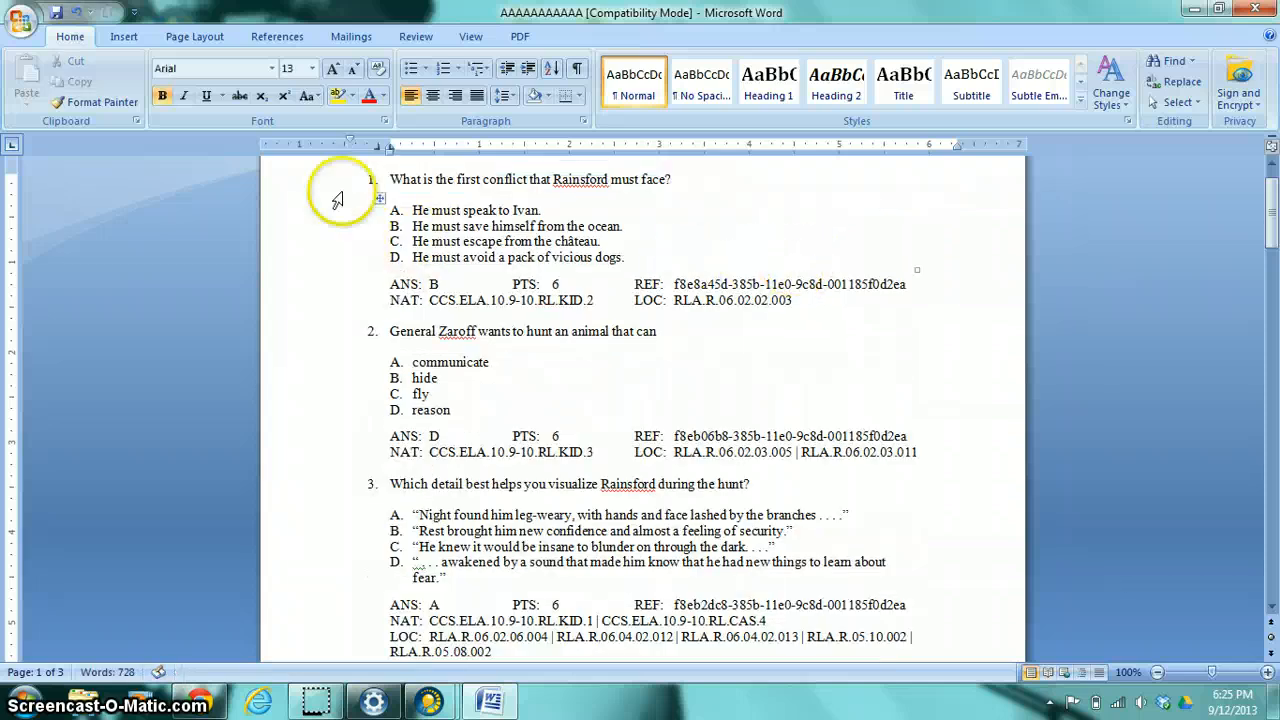
# - Mark question 1's correct choice B with a leading asterisk and delete the ANS, PTS, REF, NAT and LOC lines beneath the choices
pyautogui.click(397, 210)
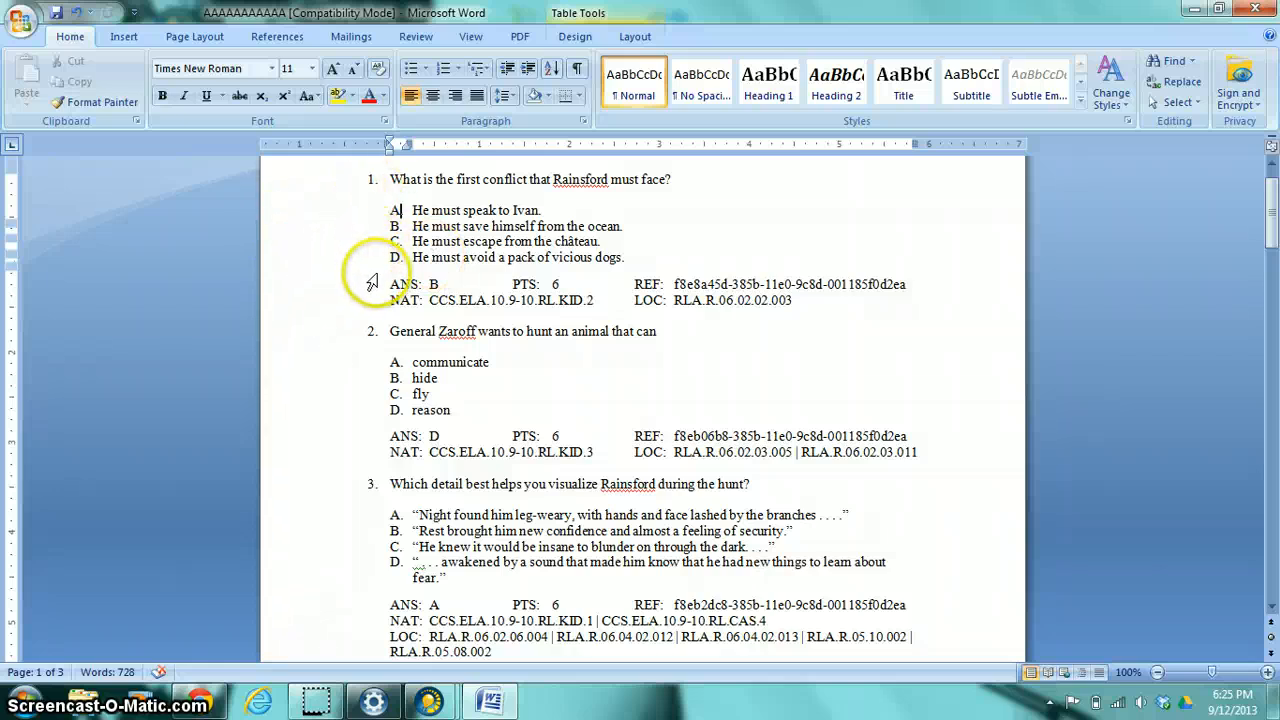
pyautogui.scroll(1, 385, 295)
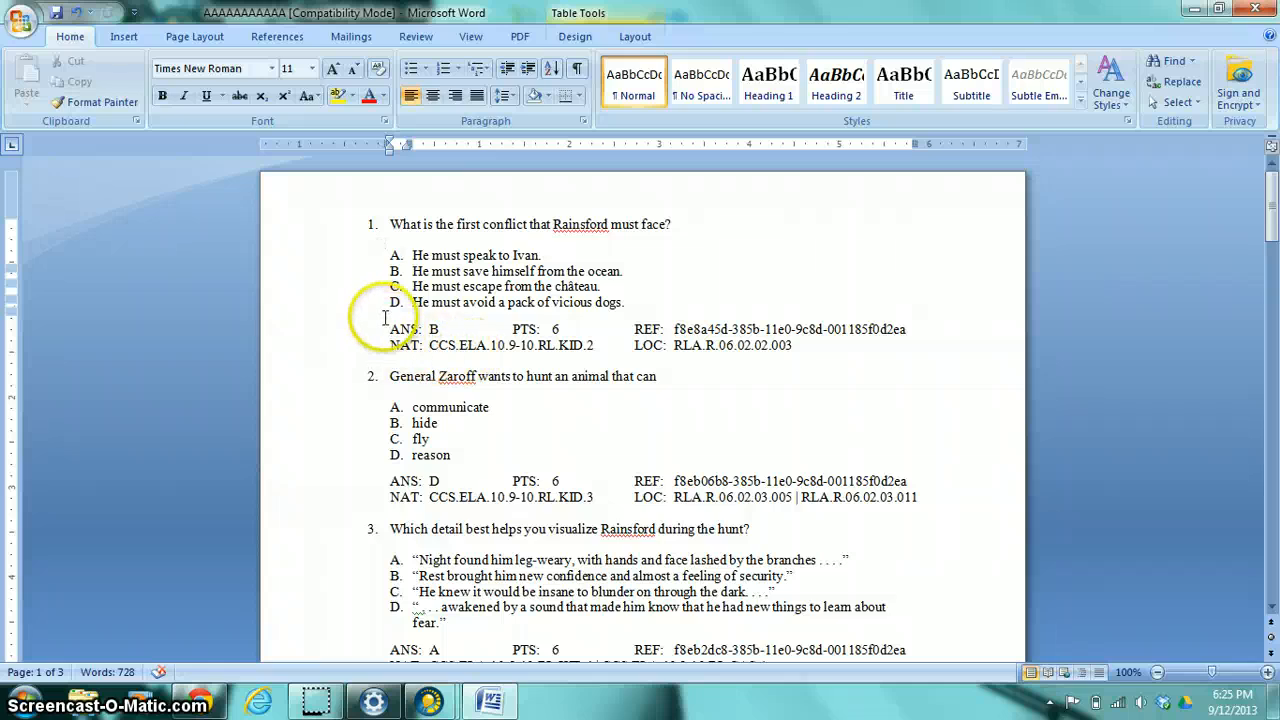
pyautogui.click(436, 330)
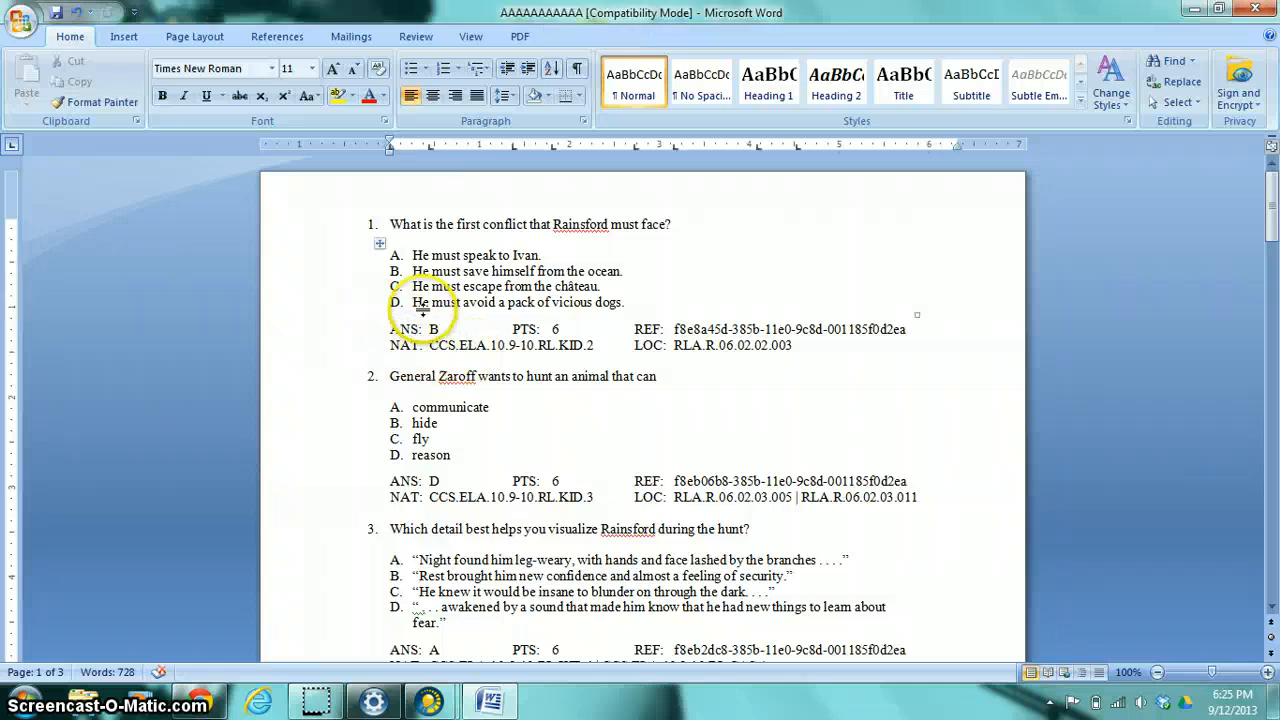
pyautogui.click(388, 272)
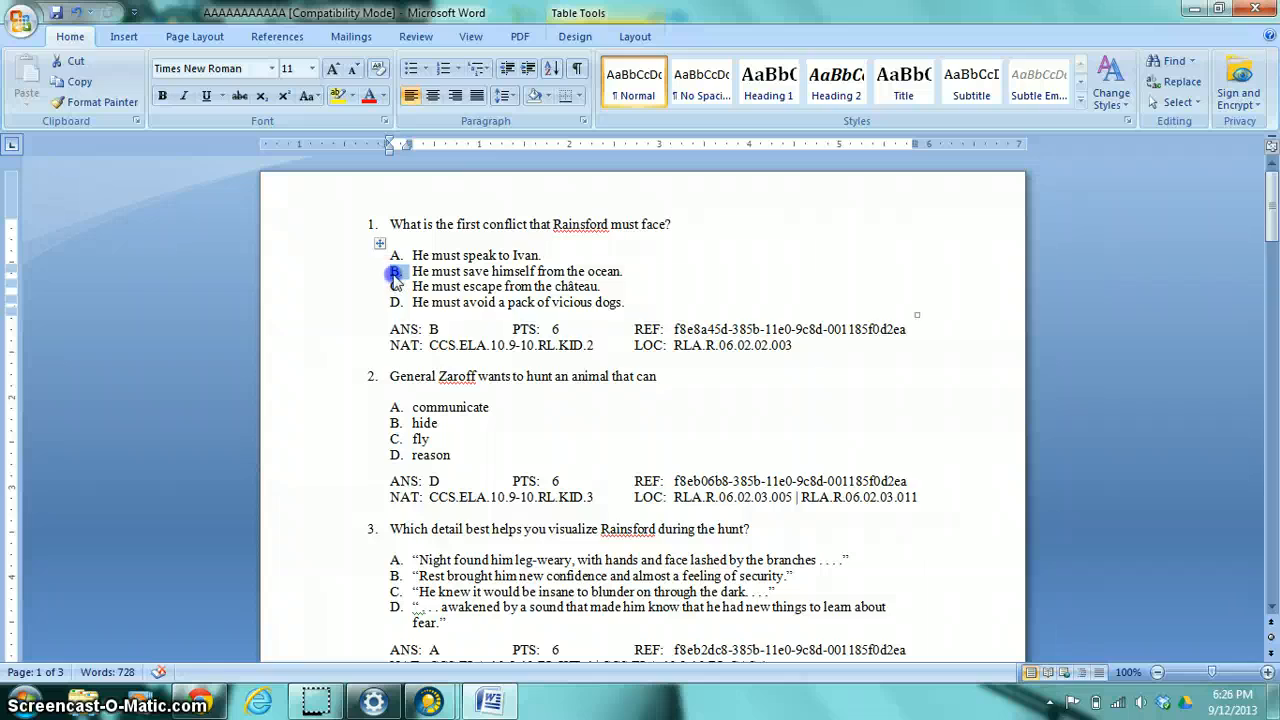
pyautogui.write('*')
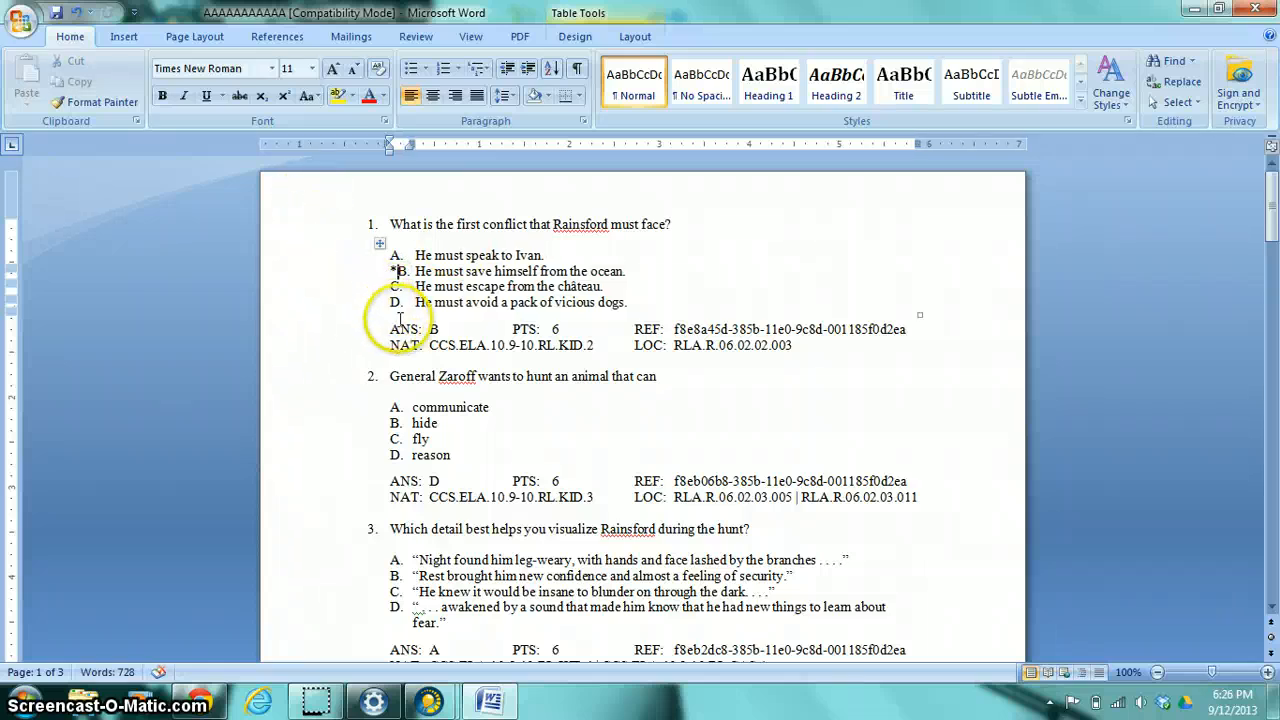
pyautogui.moveTo(391, 329); pyautogui.dragTo(830, 342)
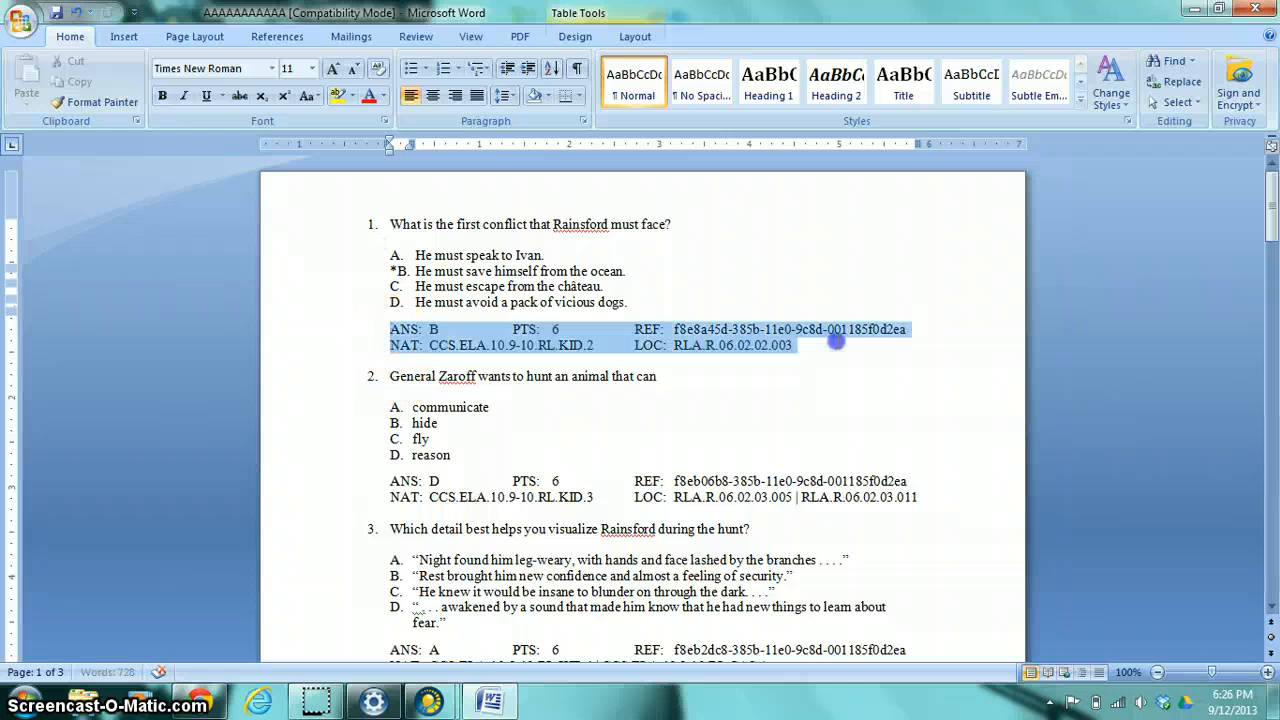
pyautogui.press('Delete')
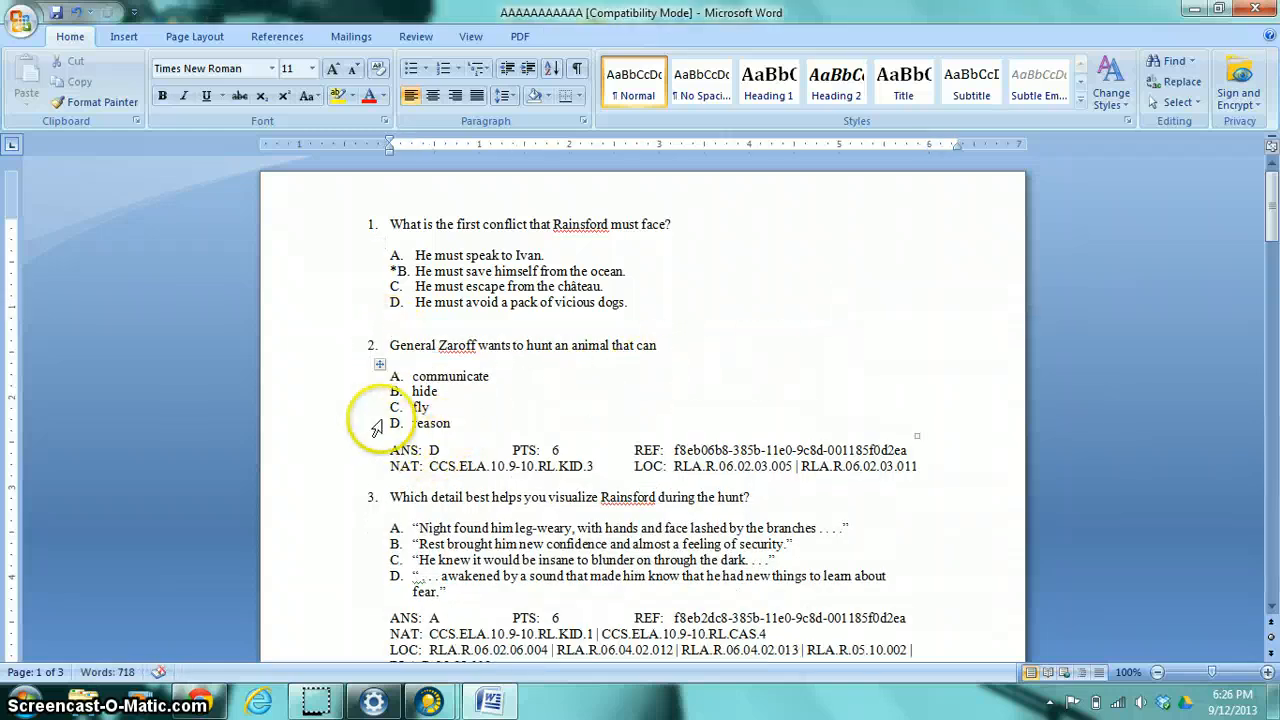
# - Mark question 2's correct choice D with a leading asterisk and delete the ANS, PTS, REF, NAT and LOC lines beneath its choices
pyautogui.click(384, 423)
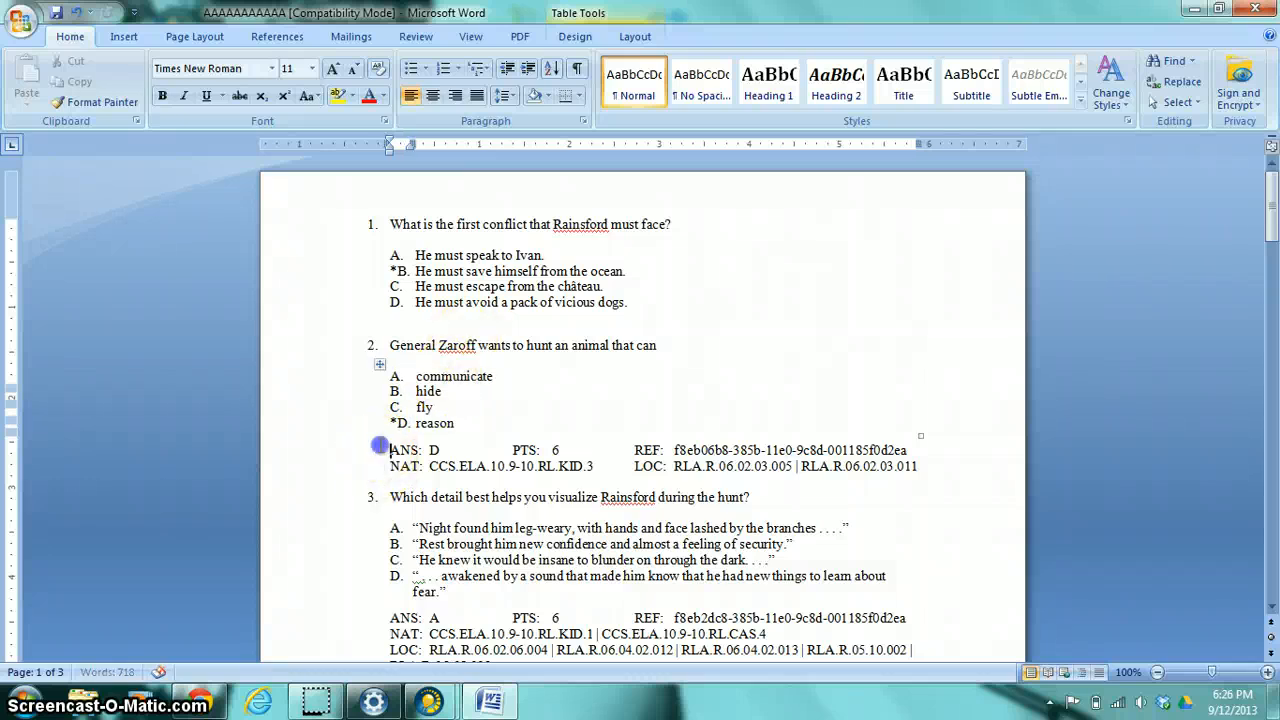
pyautogui.moveTo(380, 443); pyautogui.dragTo(811, 463)
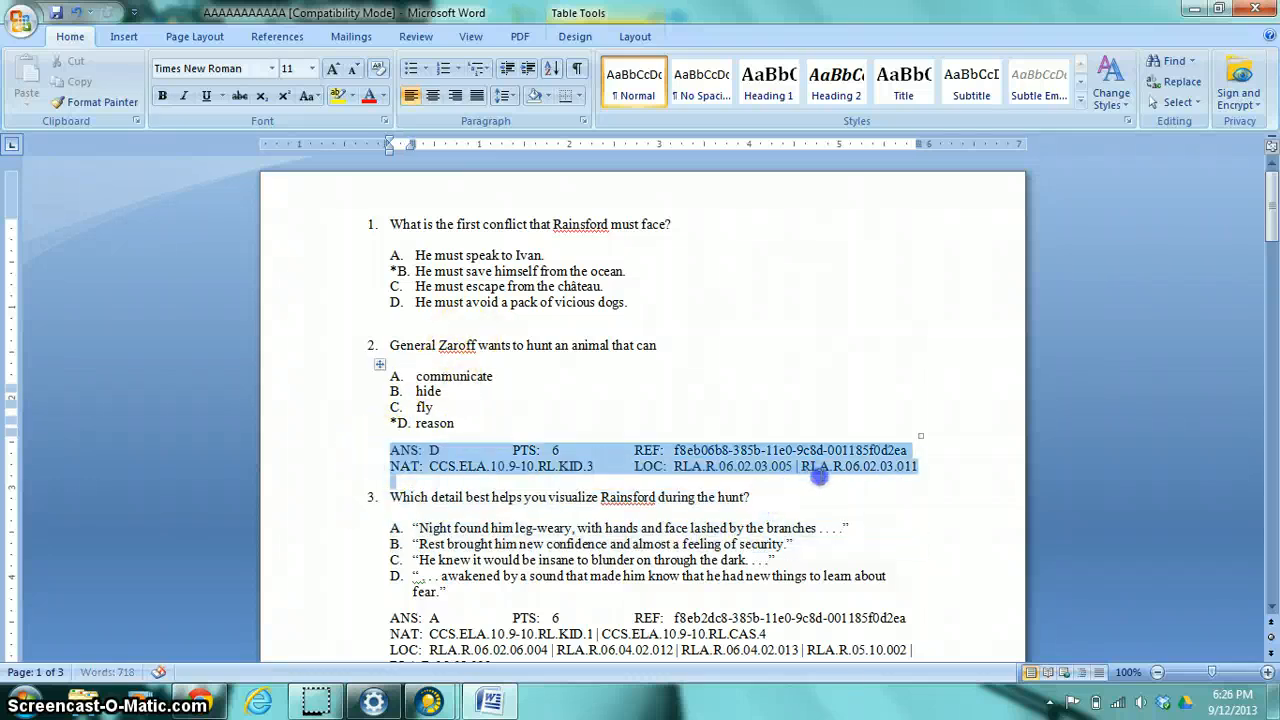
pyautogui.press('BackSpace')
# - Mark question 3's correct choice A with a leading asterisk and delete its answer, points, reference and standards lines
pyautogui.scroll(-2, 700, 480)
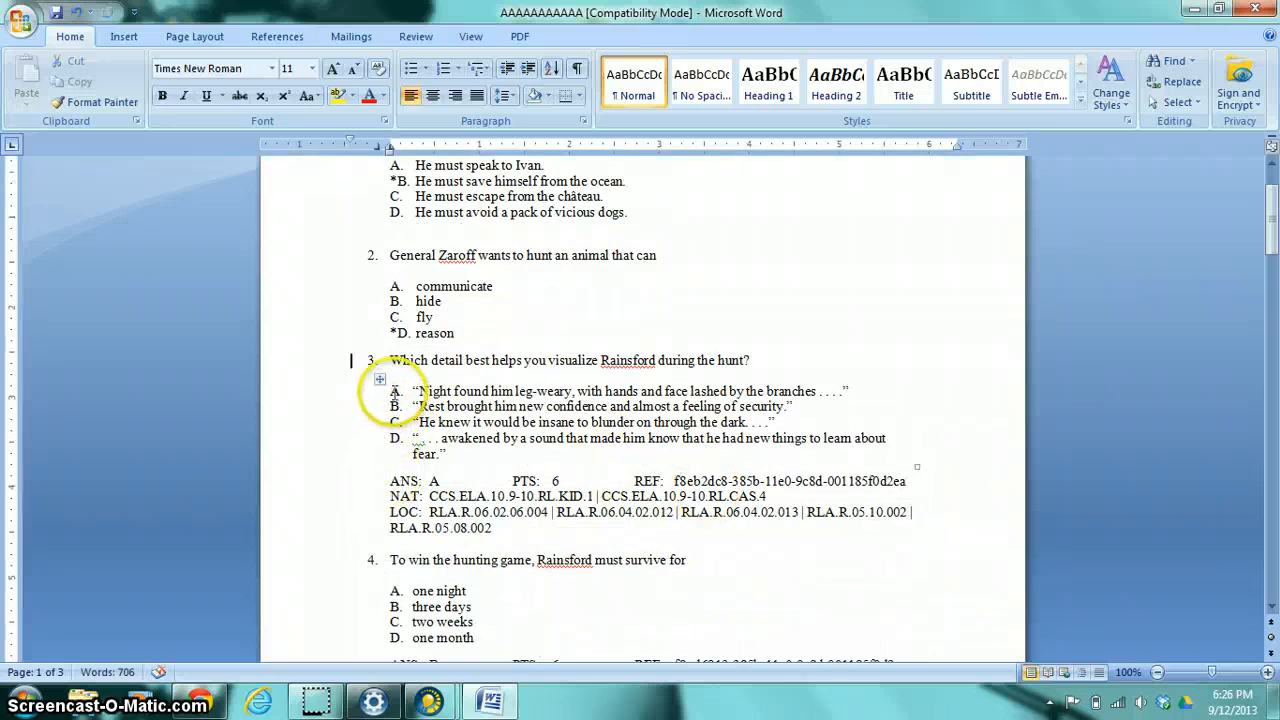
pyautogui.click(393, 392)
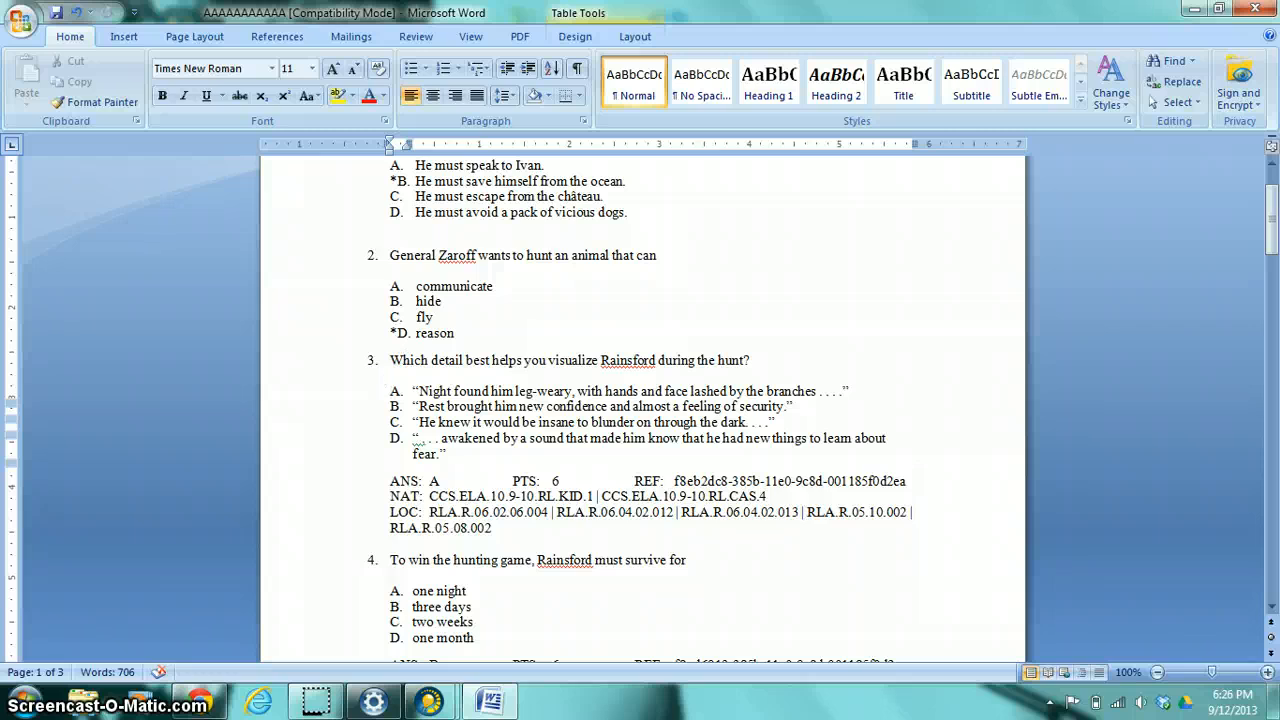
pyautogui.write('*')
pyautogui.click(381, 479)
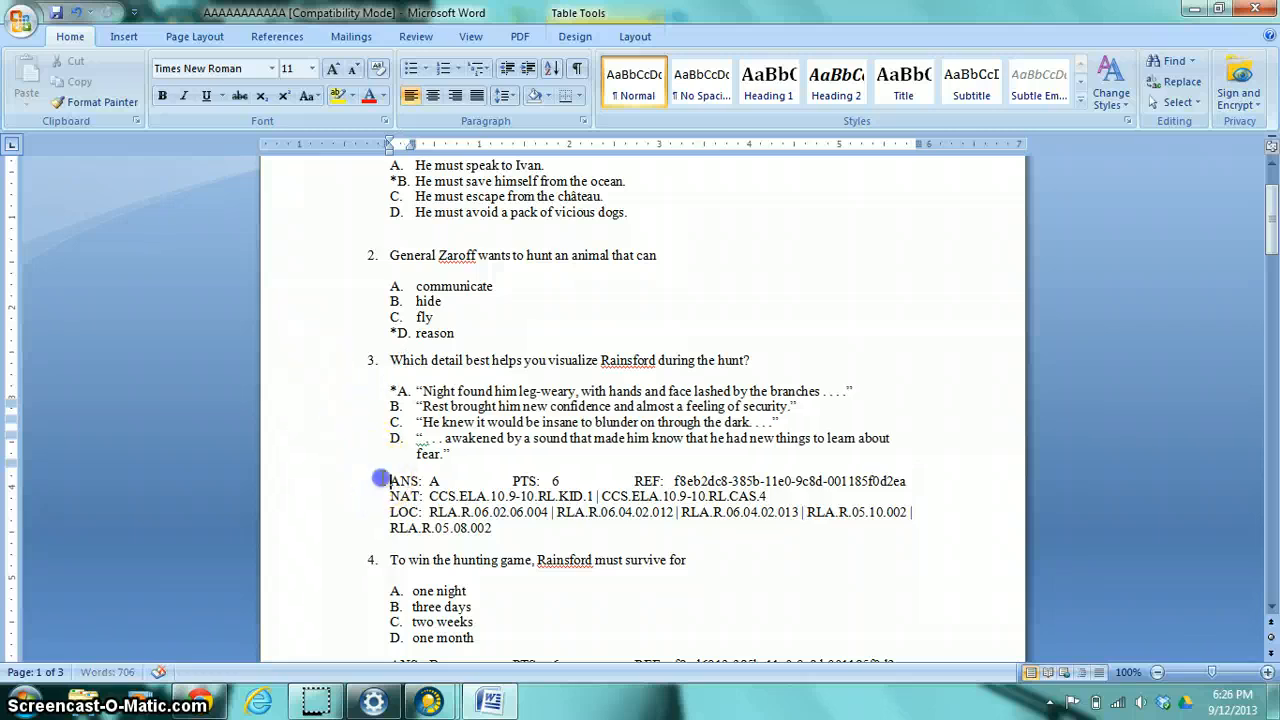
pyautogui.moveTo(381, 479); pyautogui.dragTo(490, 528)
pyautogui.press('Delete')
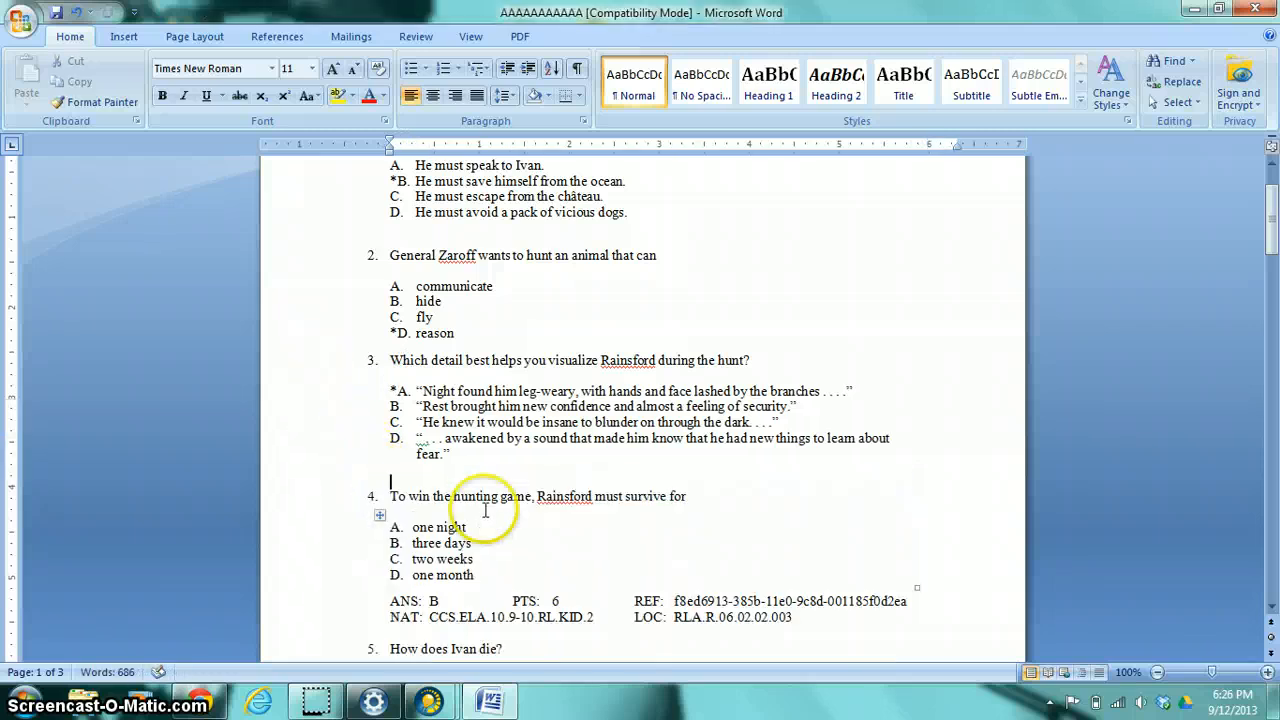
# - Delete the ANS, PTS, REF, NAT and LOC lines beneath question 4's choices
pyautogui.scroll(-2, 485, 510)
pyautogui.moveTo(381, 510); pyautogui.dragTo(634, 548)
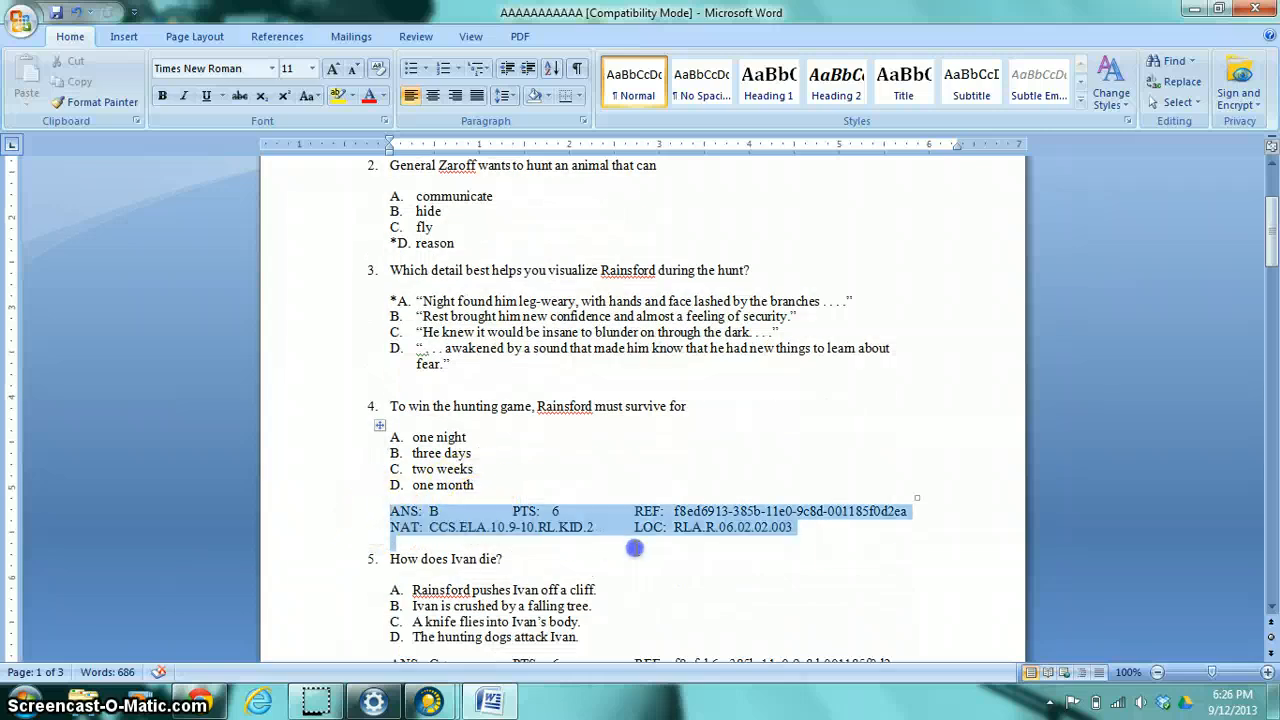
pyautogui.press('Delete')
pyautogui.scroll(-3, 560, 520)
pyautogui.moveTo(383, 481); pyautogui.dragTo(595, 535)
pyautogui.scroll(10, 590, 528)
pyautogui.scroll(-2, 330, 460)
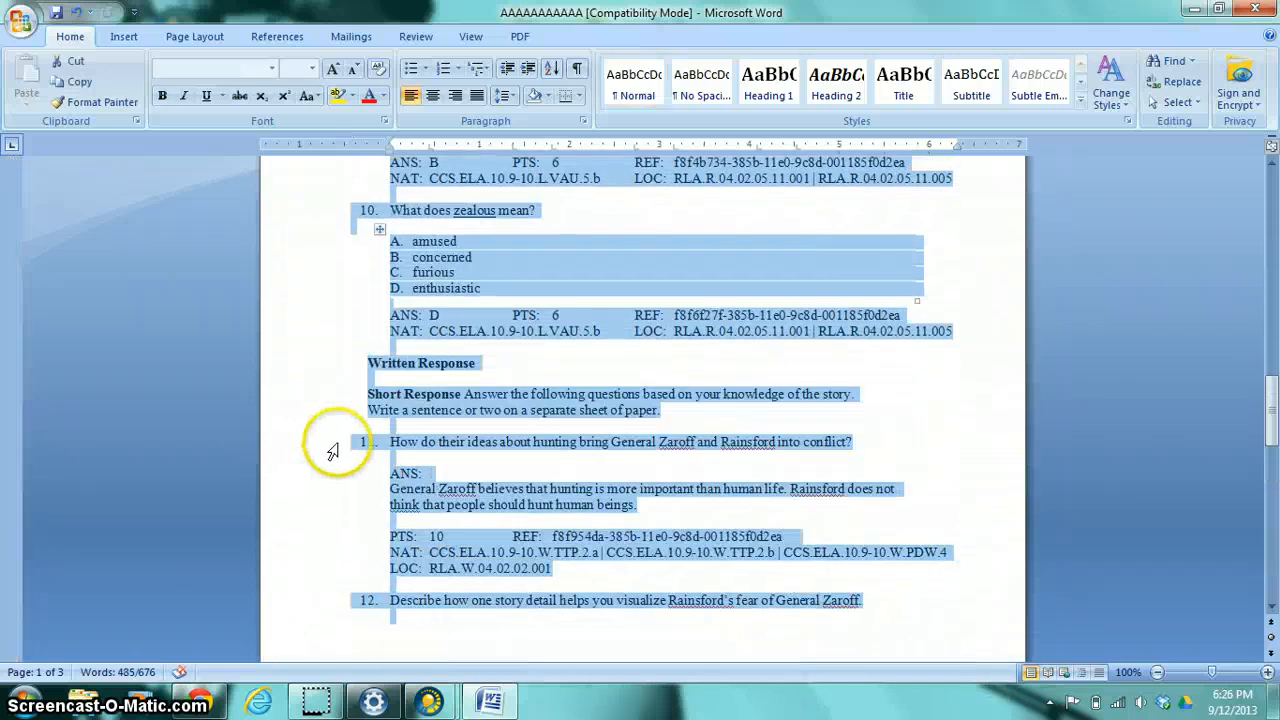
pyautogui.click(340, 441)
# - Delete the Written Response heading and the Short Response directions above question 11
pyautogui.click(369, 363)
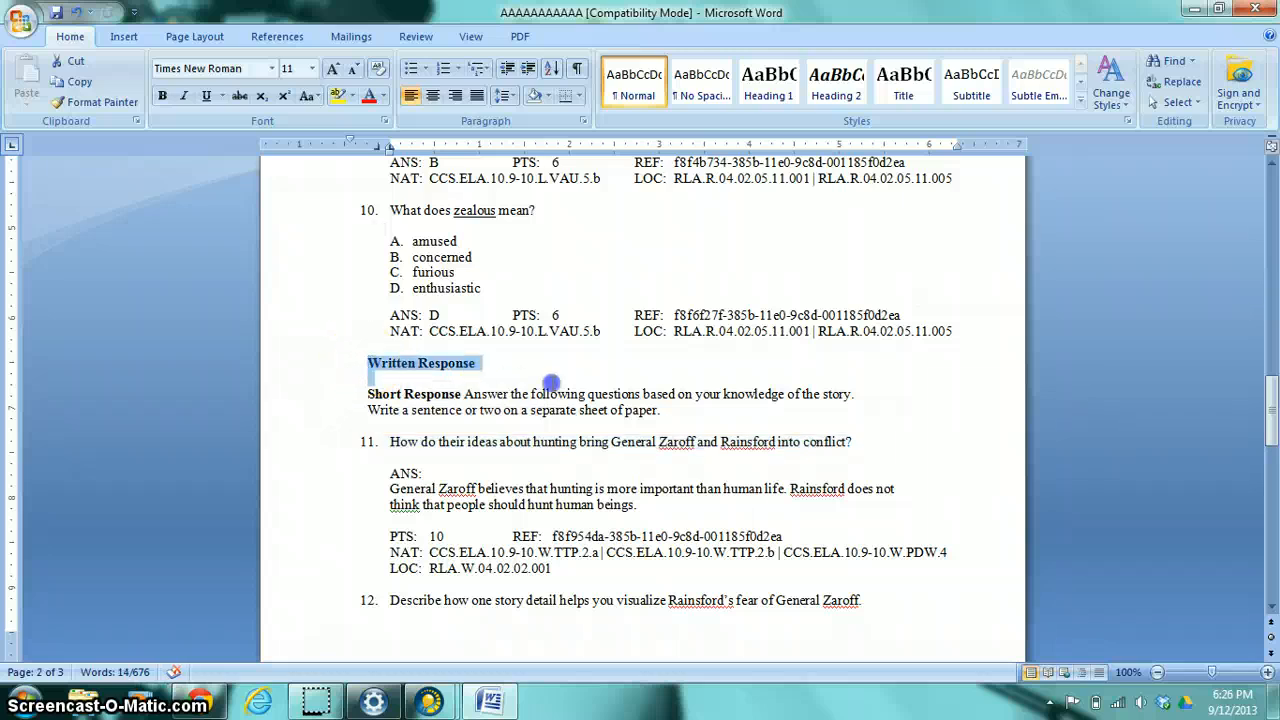
pyautogui.moveTo(552, 382); pyautogui.dragTo(660, 414)
pyautogui.press('Delete')
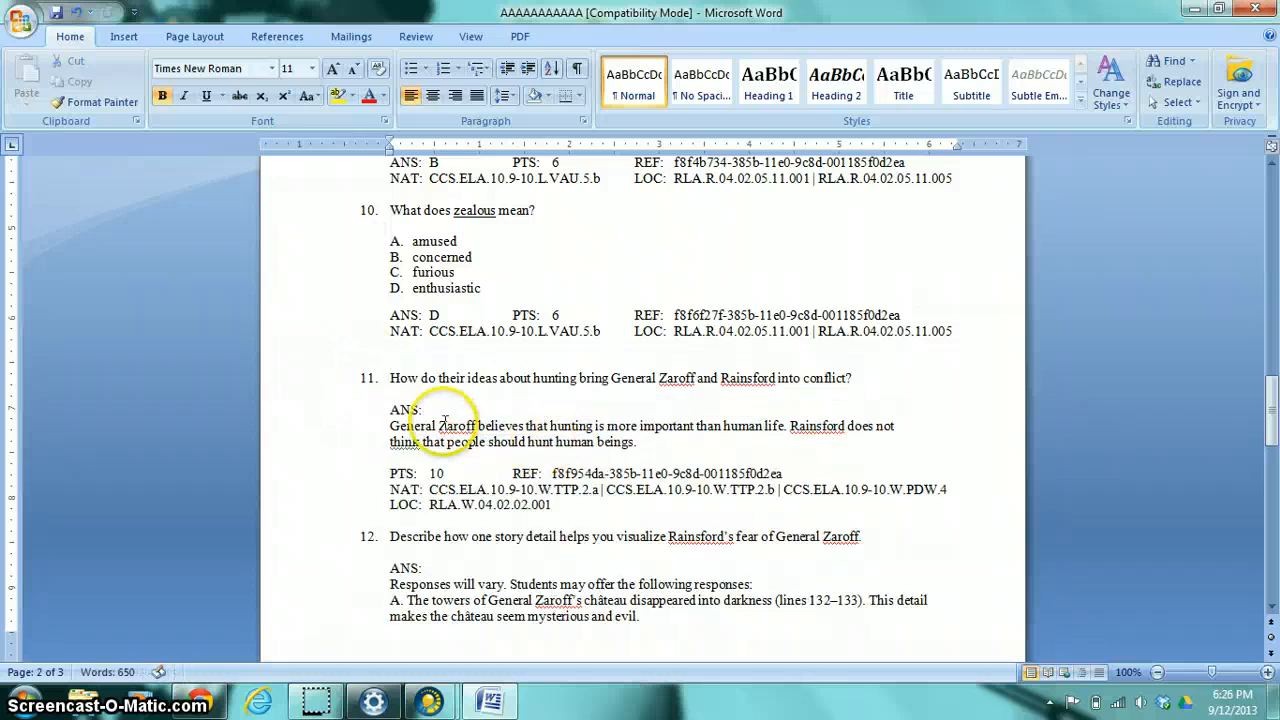
# - Delete everything below question 11's text and everything between question 5's last choice and question 11
pyautogui.moveTo(391, 409); pyautogui.dragTo(738, 452)
pyautogui.press('Delete')
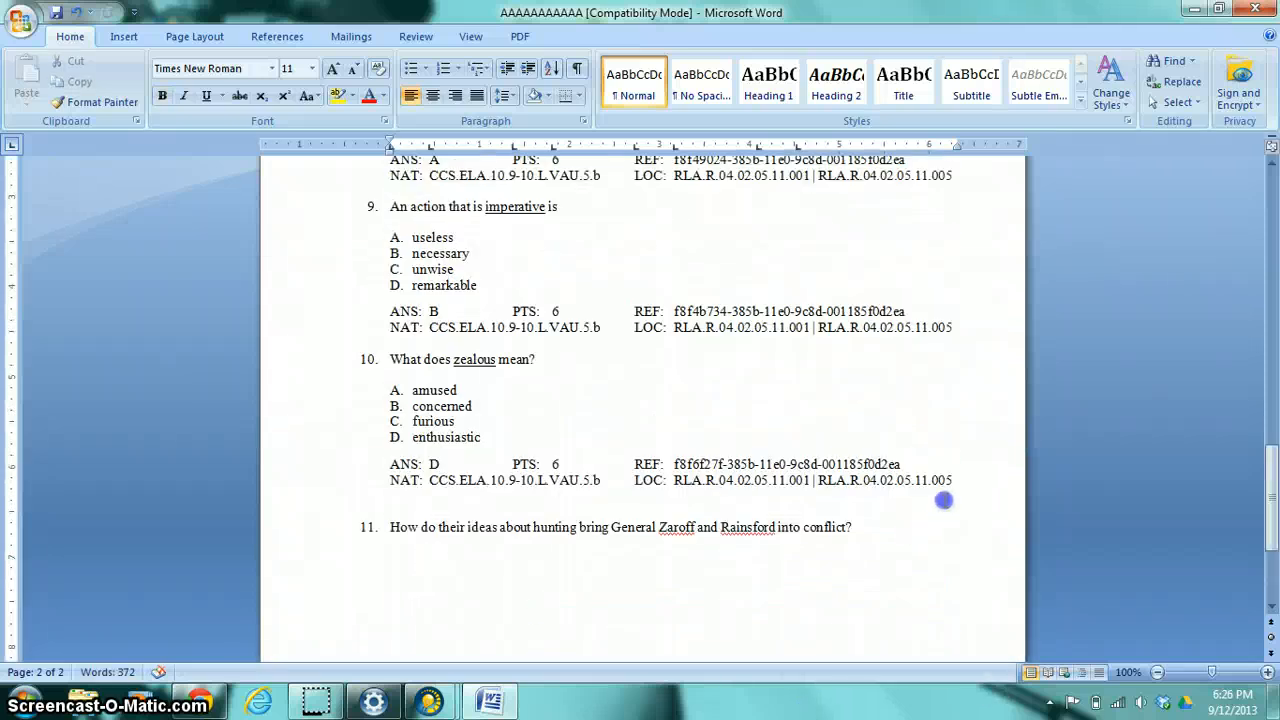
pyautogui.moveTo(944, 500); pyautogui.dragTo(304, 314)
pyautogui.press('Delete')
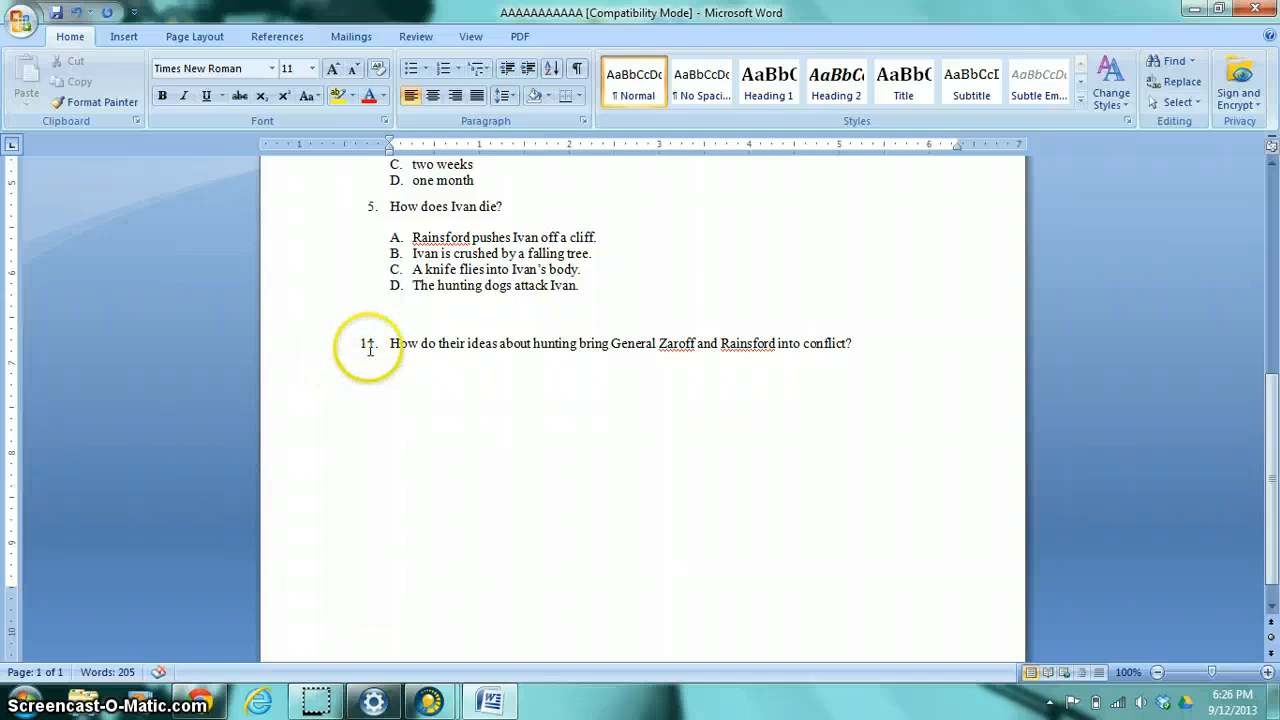
# - Review the remaining questions, checking the asterisks, lettered choices and question numbering
pyautogui.scroll(7, 351, 414)
pyautogui.scroll(3, 350, 426)
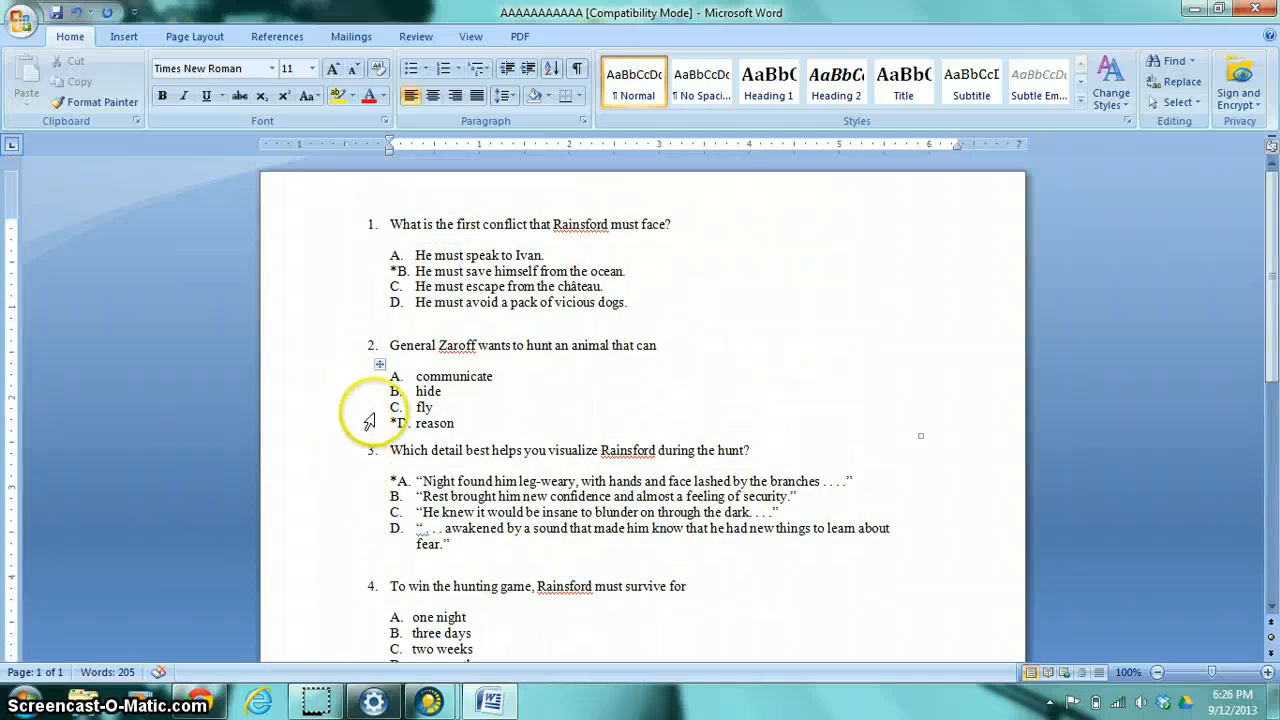
pyautogui.scroll(-1, 420, 350)
pyautogui.scroll(-3, 390, 420)
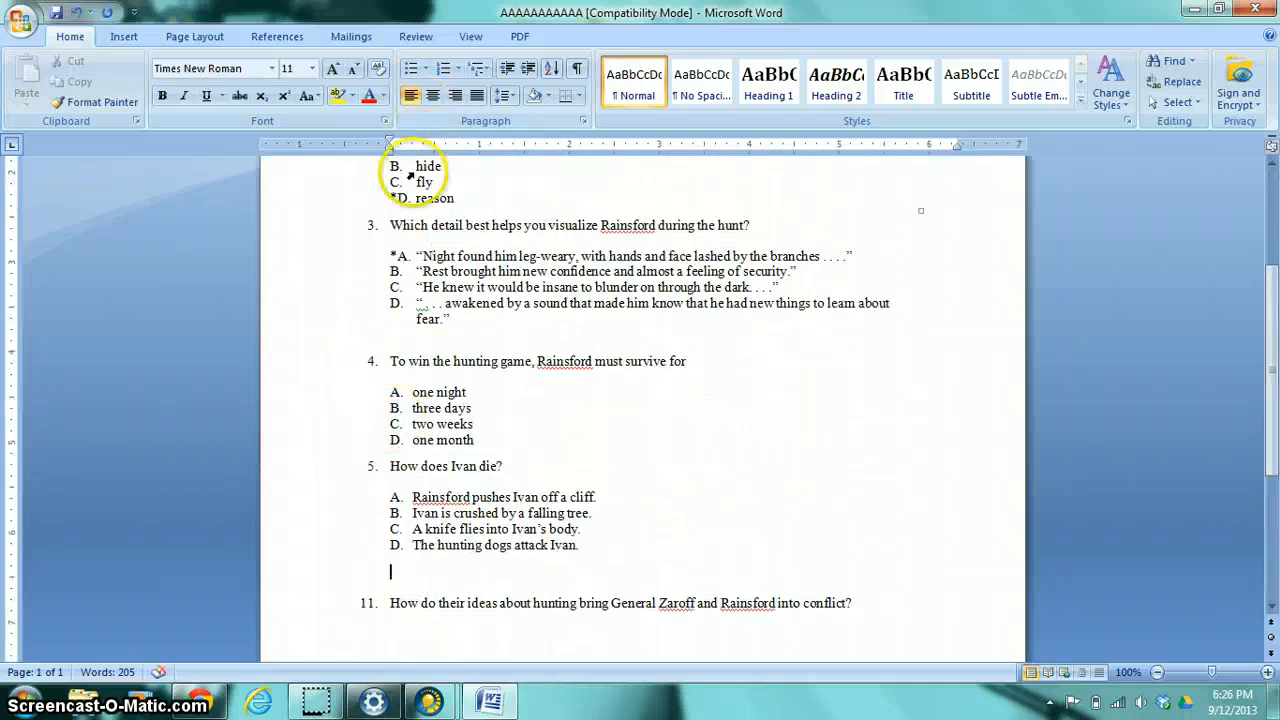
pyautogui.scroll(-3, 410, 460)
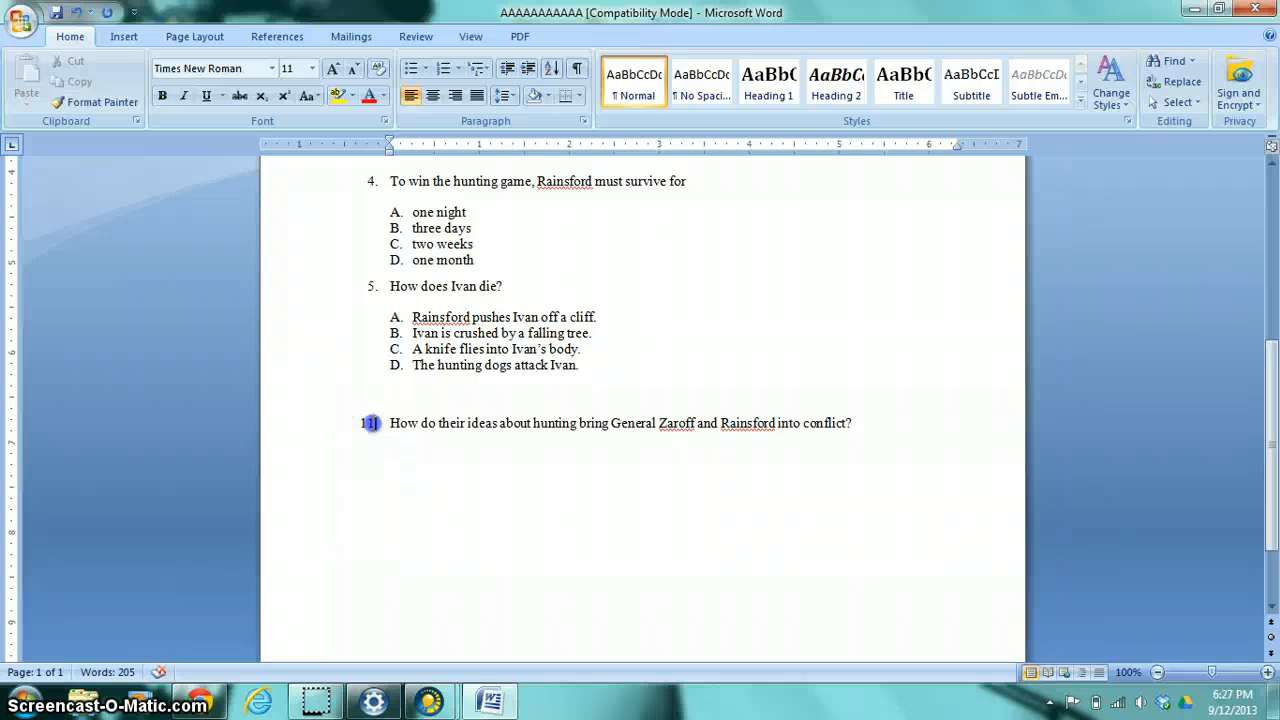
pyautogui.click(369, 423)
pyautogui.scroll(5, 800, 400)
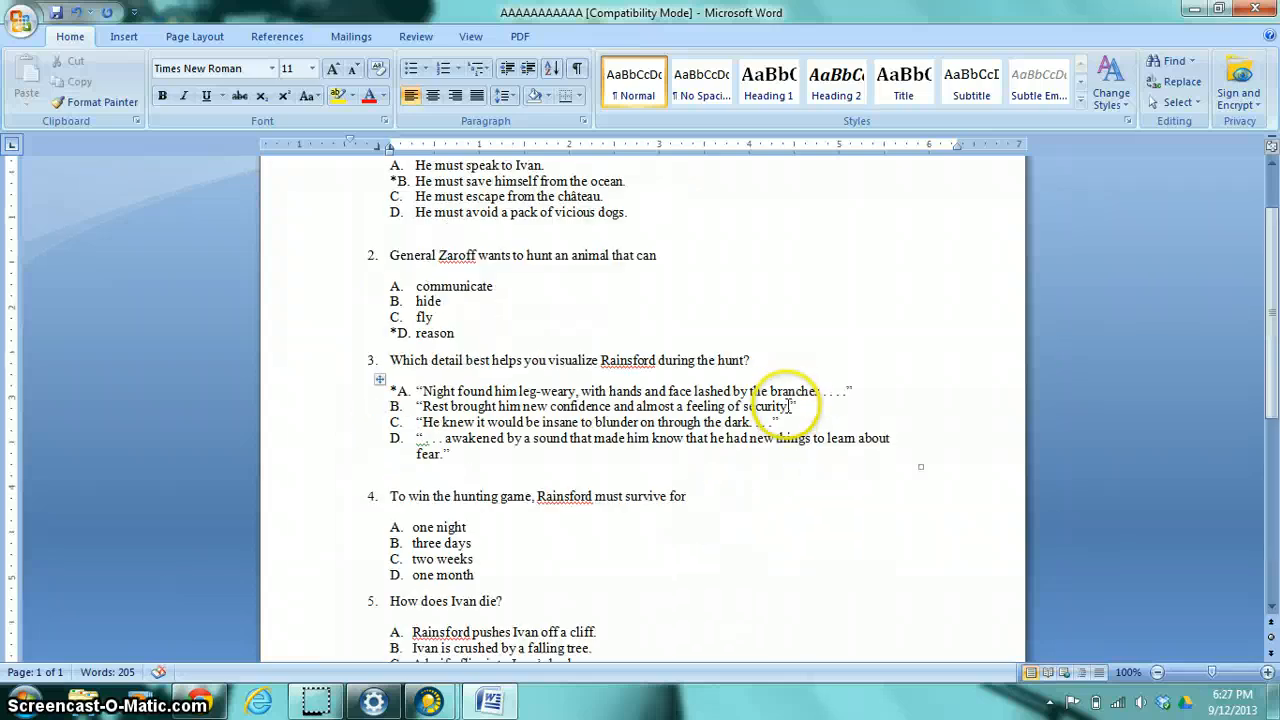
# - Select all the reformatted questions in the document and copy them
pyautogui.scroll(-5, 805, 410)
pyautogui.moveTo(885, 437); pyautogui.dragTo(86, 120)
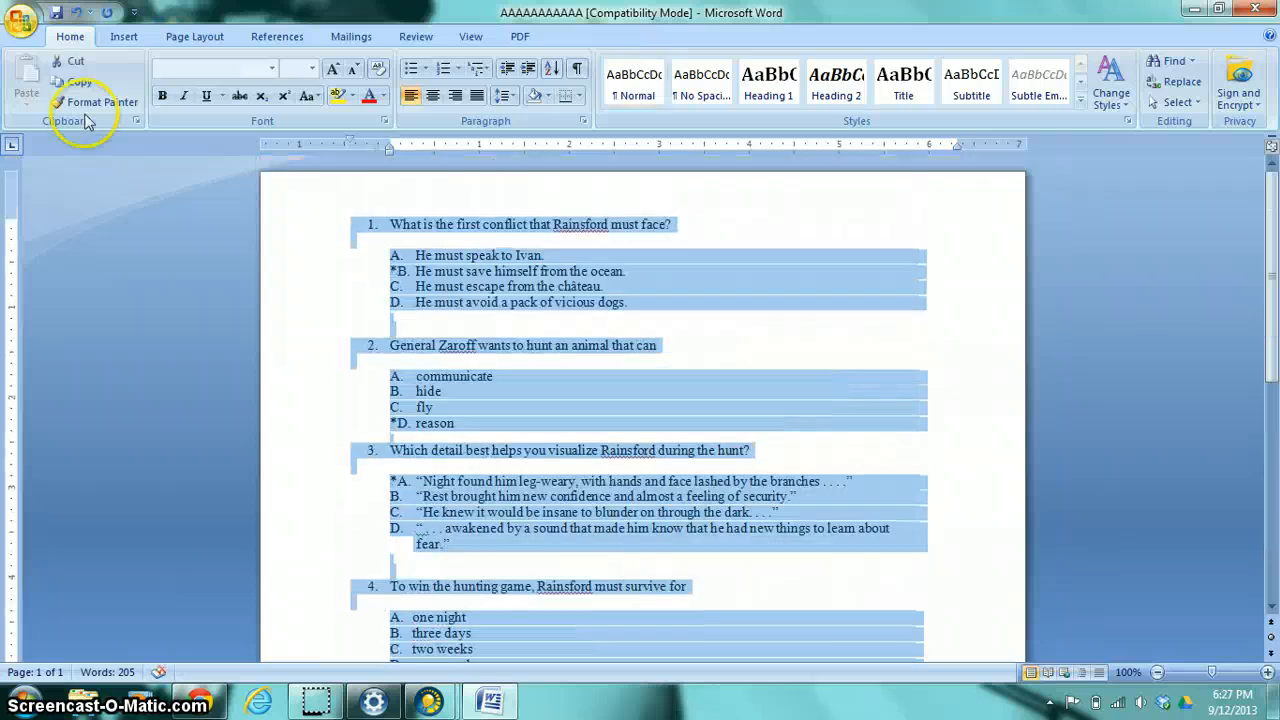
pyautogui.rightClick(470, 284)
pyautogui.click(516, 317)
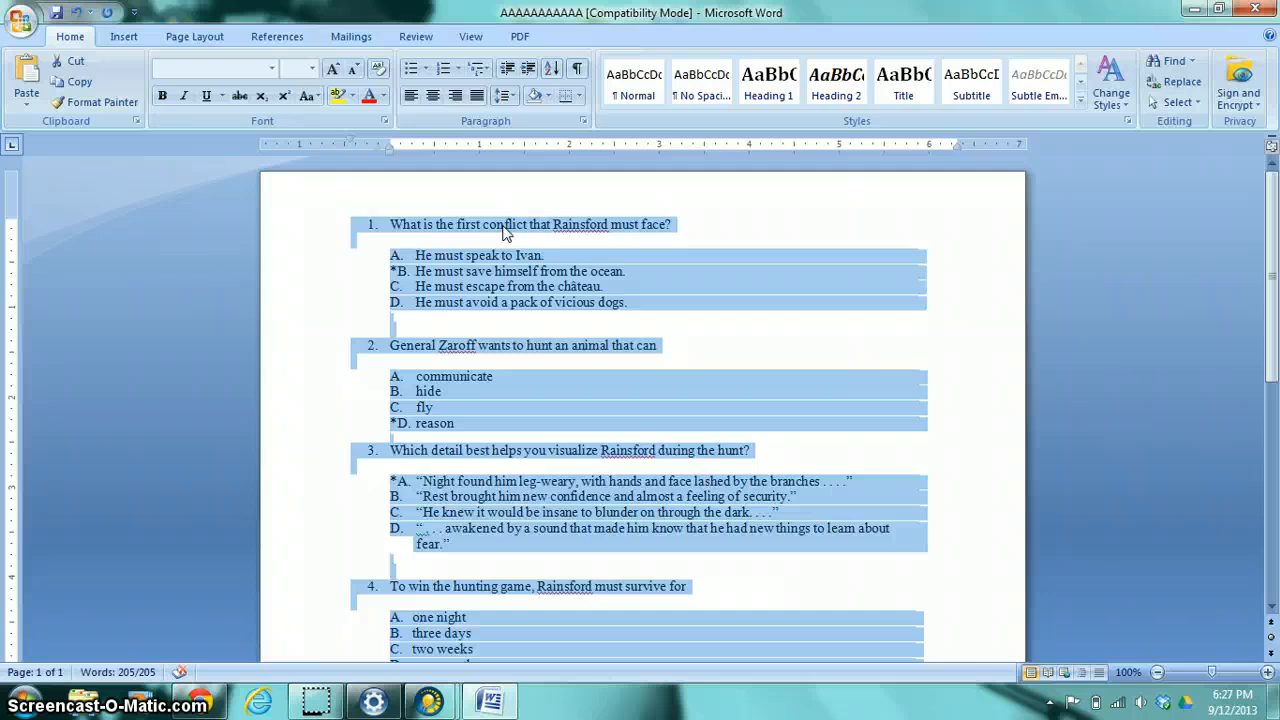
pyautogui.rightClick(452, 272)
pyautogui.click(462, 300)
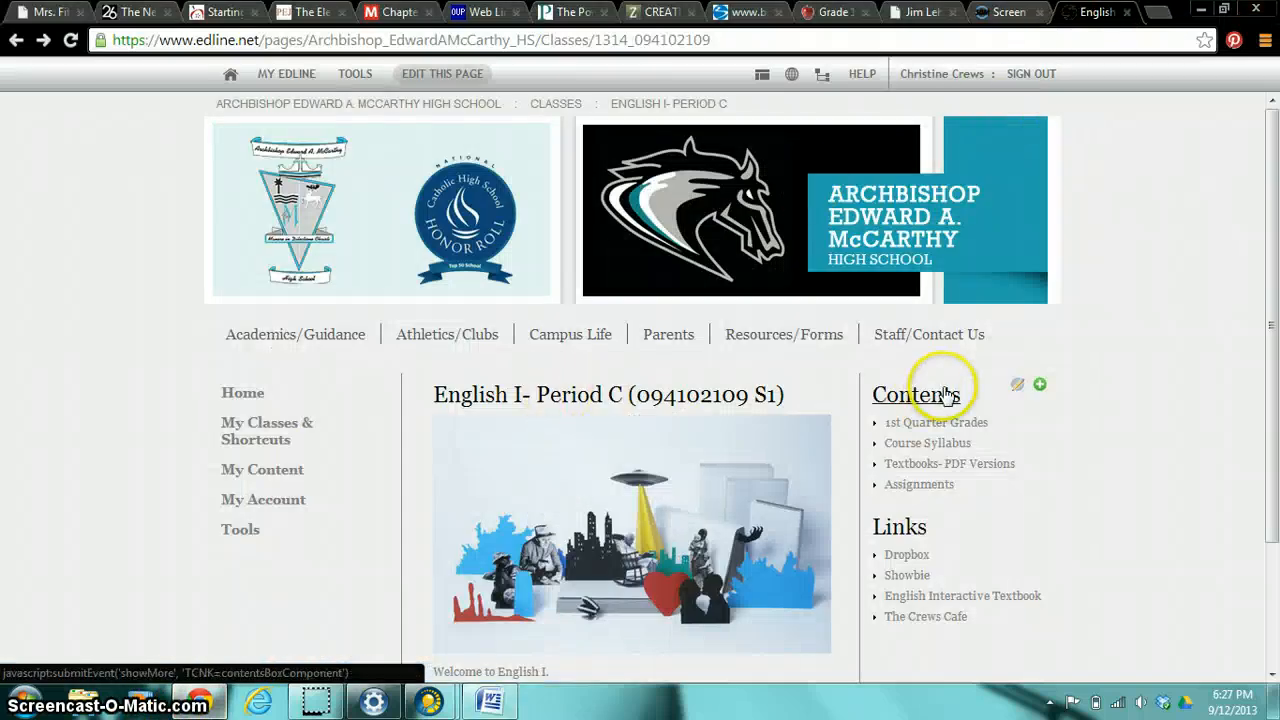
# - Switch to Edline in the browser and open the Week 4 folder in the English I Period C class's Assignments
pyautogui.scroll(-3, 947, 397)
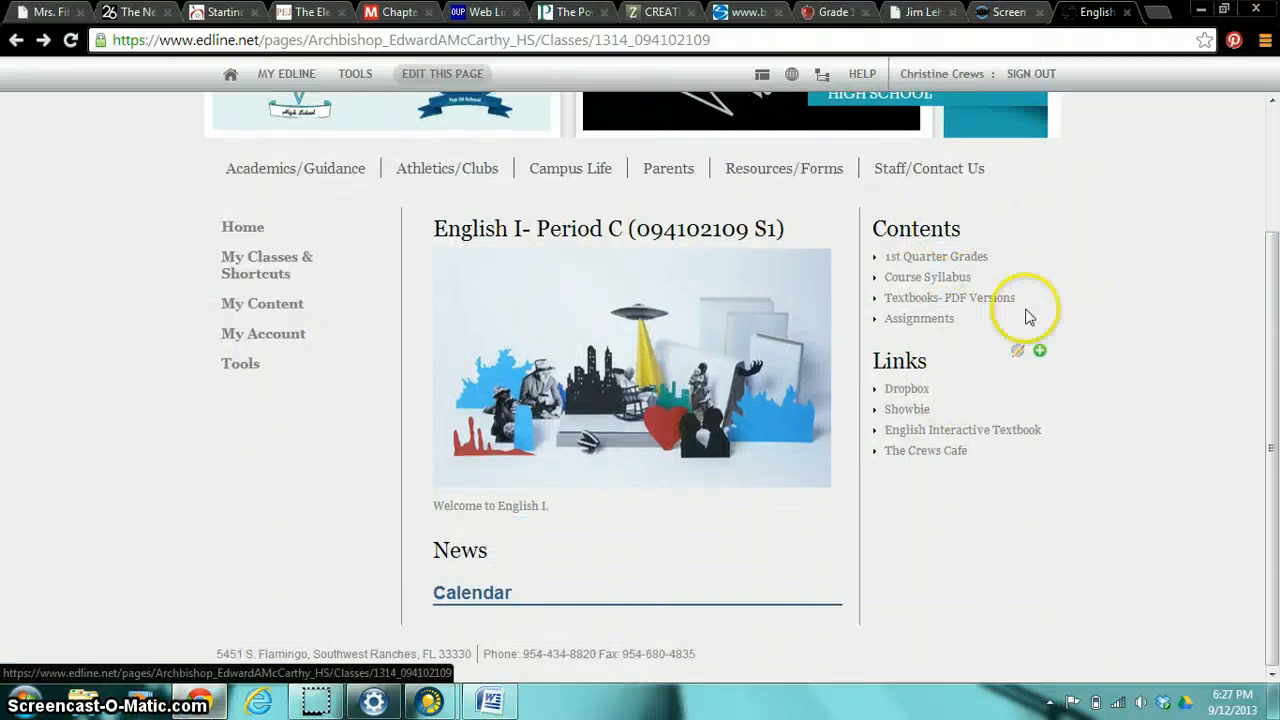
pyautogui.click(930, 320)
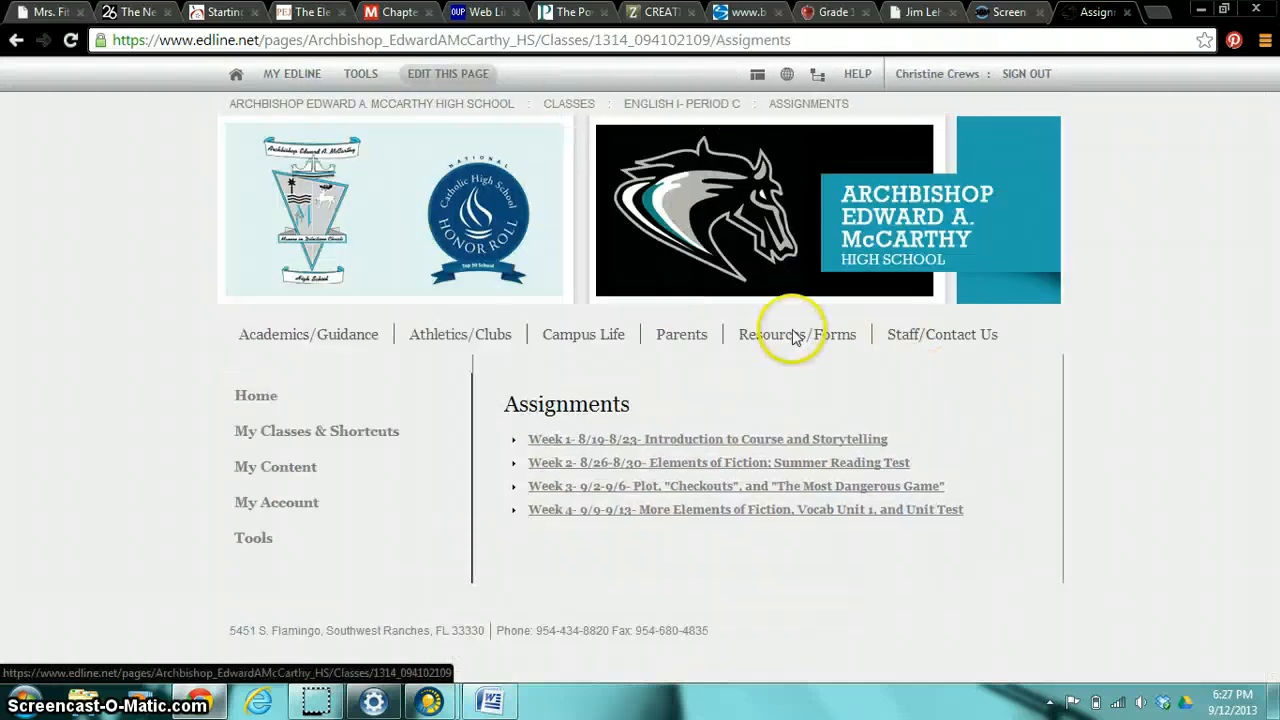
pyautogui.click(603, 514)
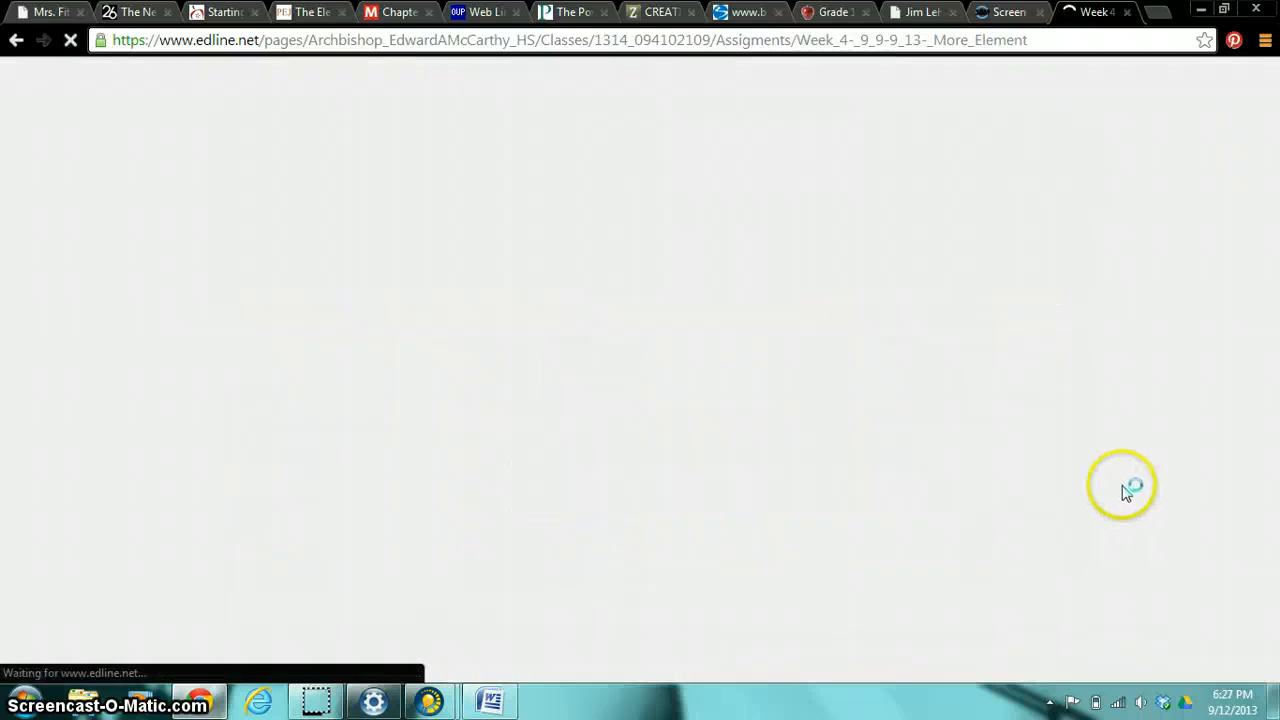
pyautogui.scroll(-1, 1088, 508)
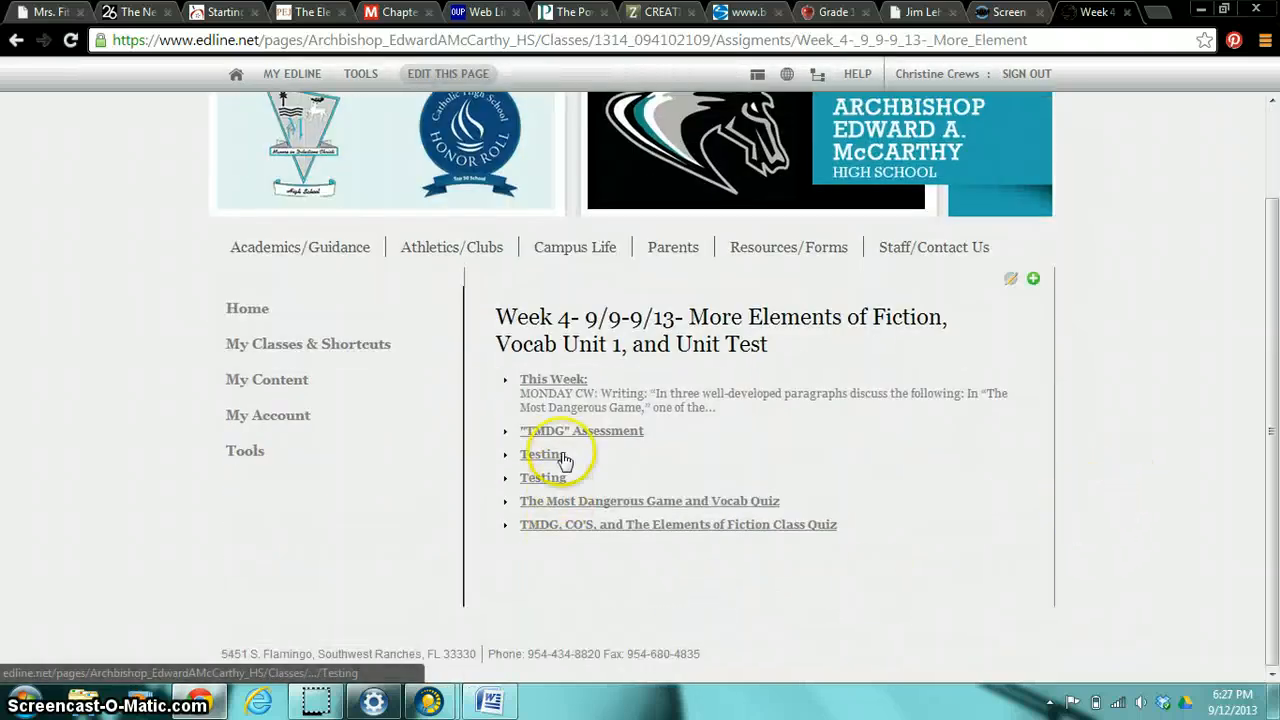
# - Add a quiz to the Week 4 folder and title it Testing For Real
pyautogui.click(1034, 277)
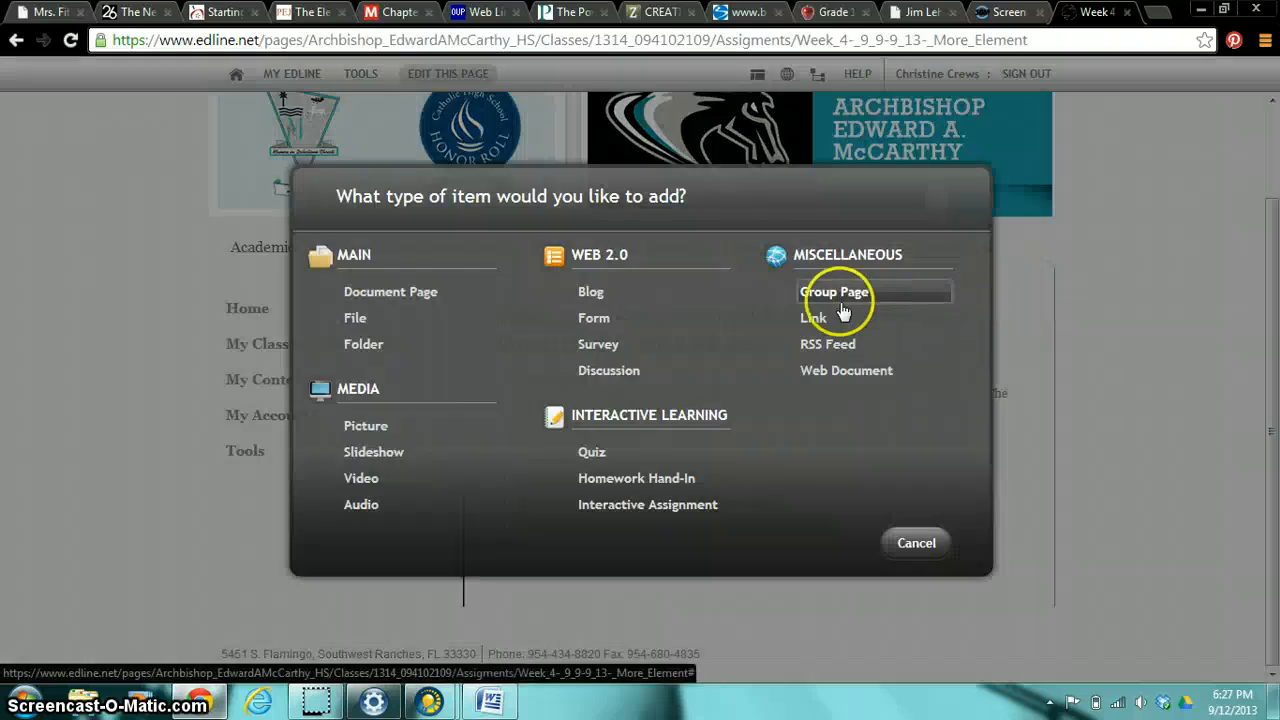
pyautogui.click(591, 452)
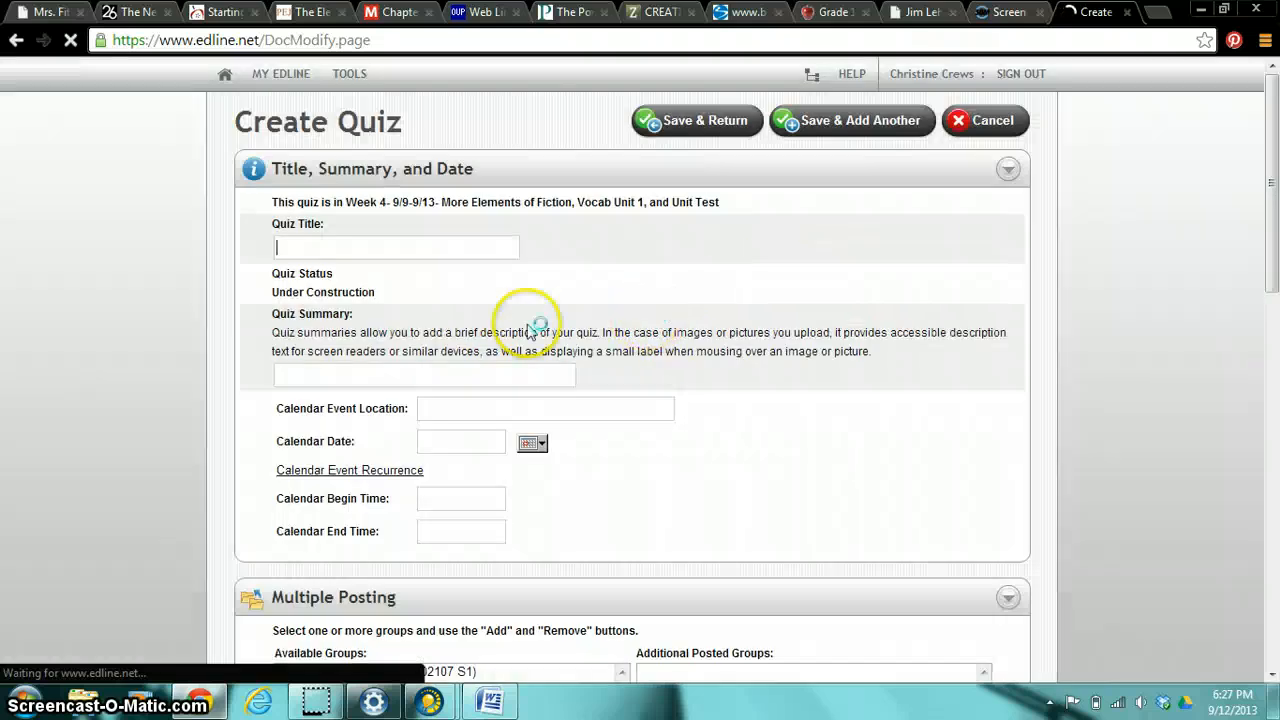
pyautogui.write('Test')
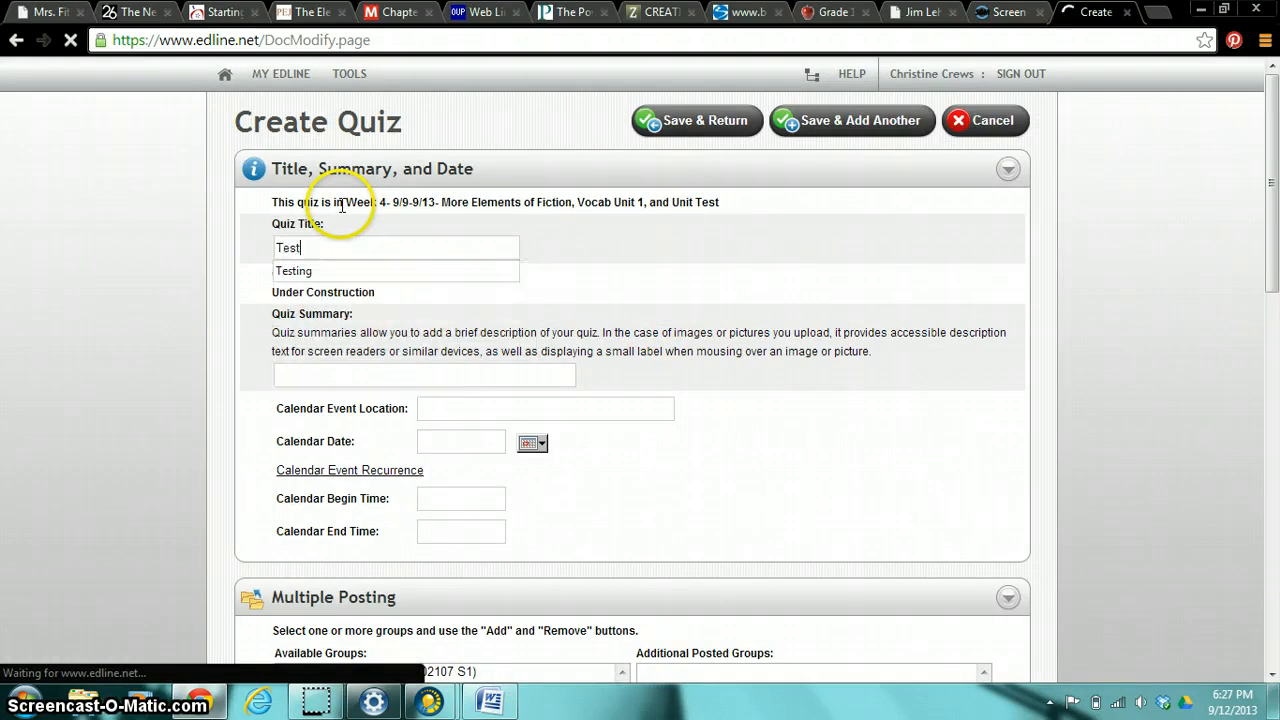
pyautogui.press('BackSpace')
pyautogui.press('BackSpace')
pyautogui.press('BackSpace')
pyautogui.press('BackSpace')
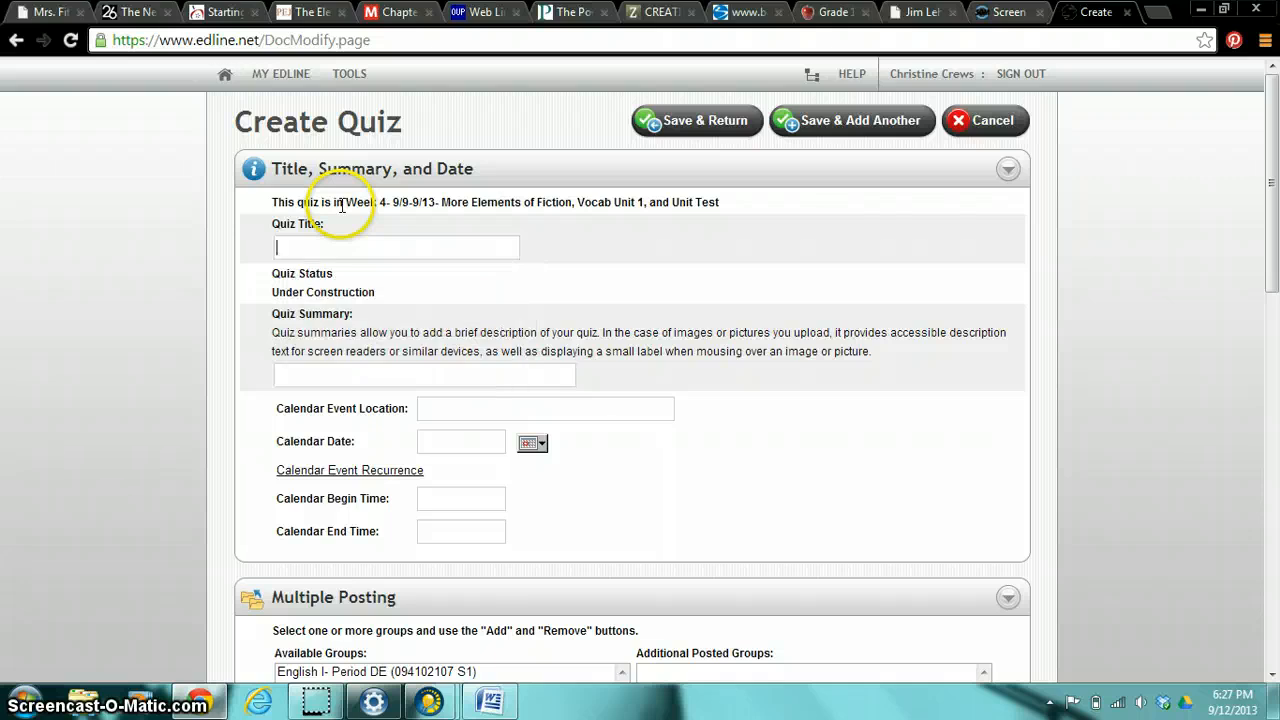
pyautogui.write('Testing For Real')
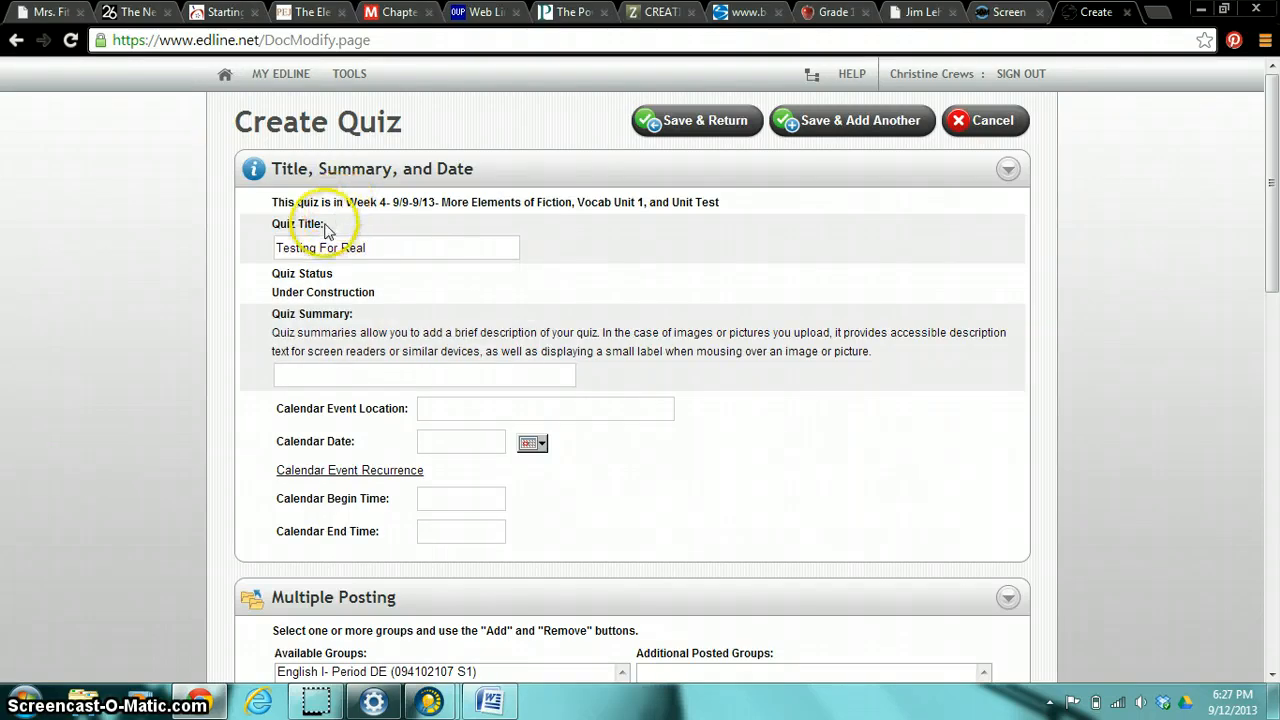
# - Add the English I Period DE, GH and J groups to the quiz's additional posted groups and remove them again
pyautogui.scroll(-4, 290, 232)
pyautogui.click(406, 297)
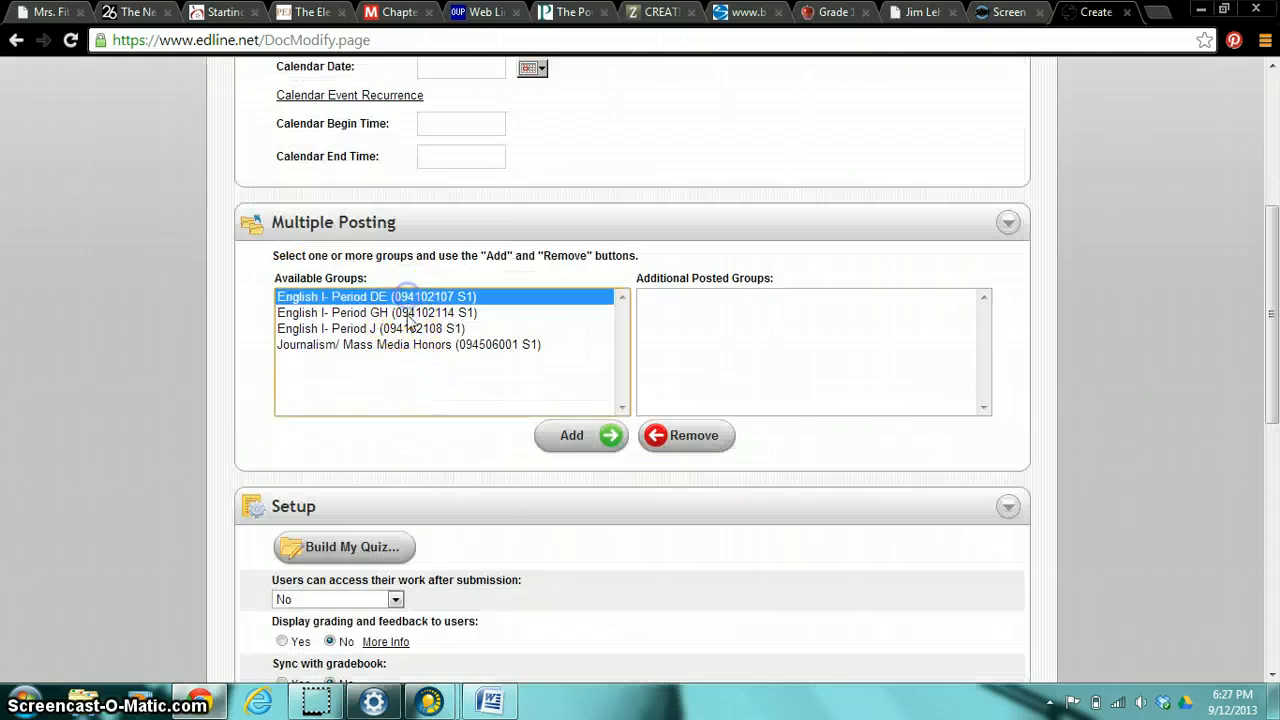
pyautogui.keyDown('shift'); pyautogui.click(410, 332); pyautogui.keyUp('shift')
pyautogui.click(604, 434)
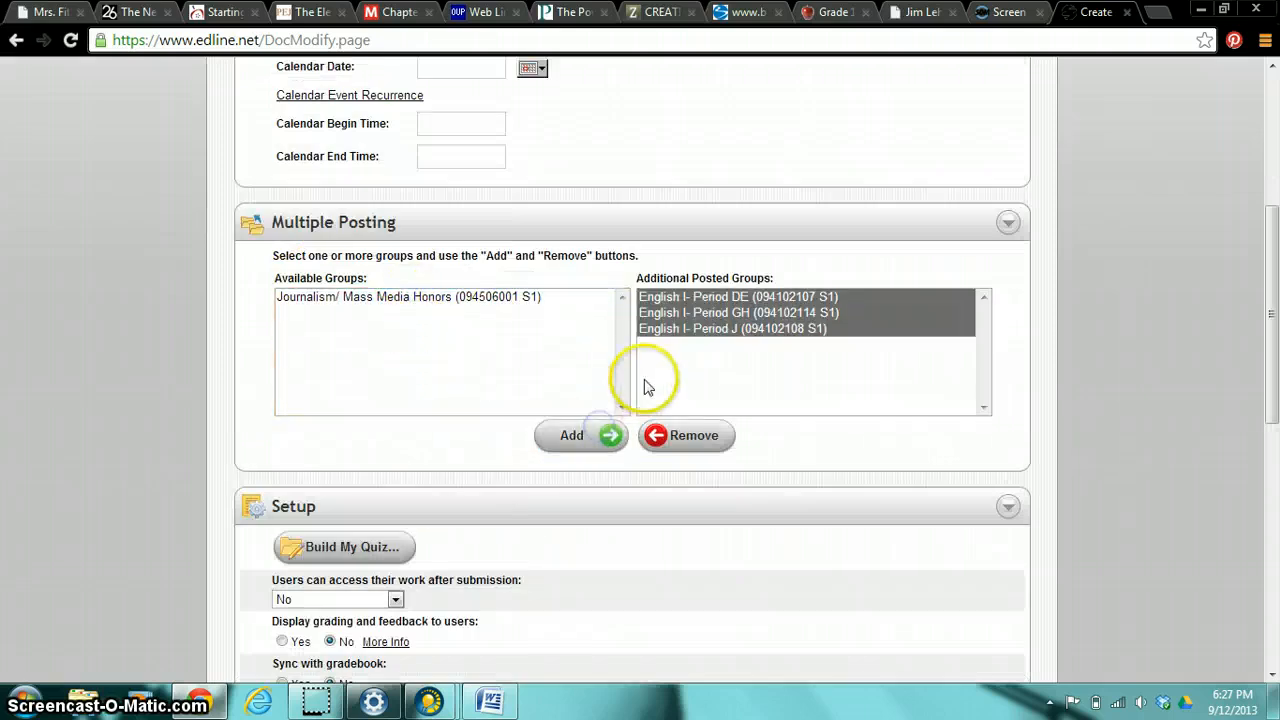
pyautogui.click(655, 436)
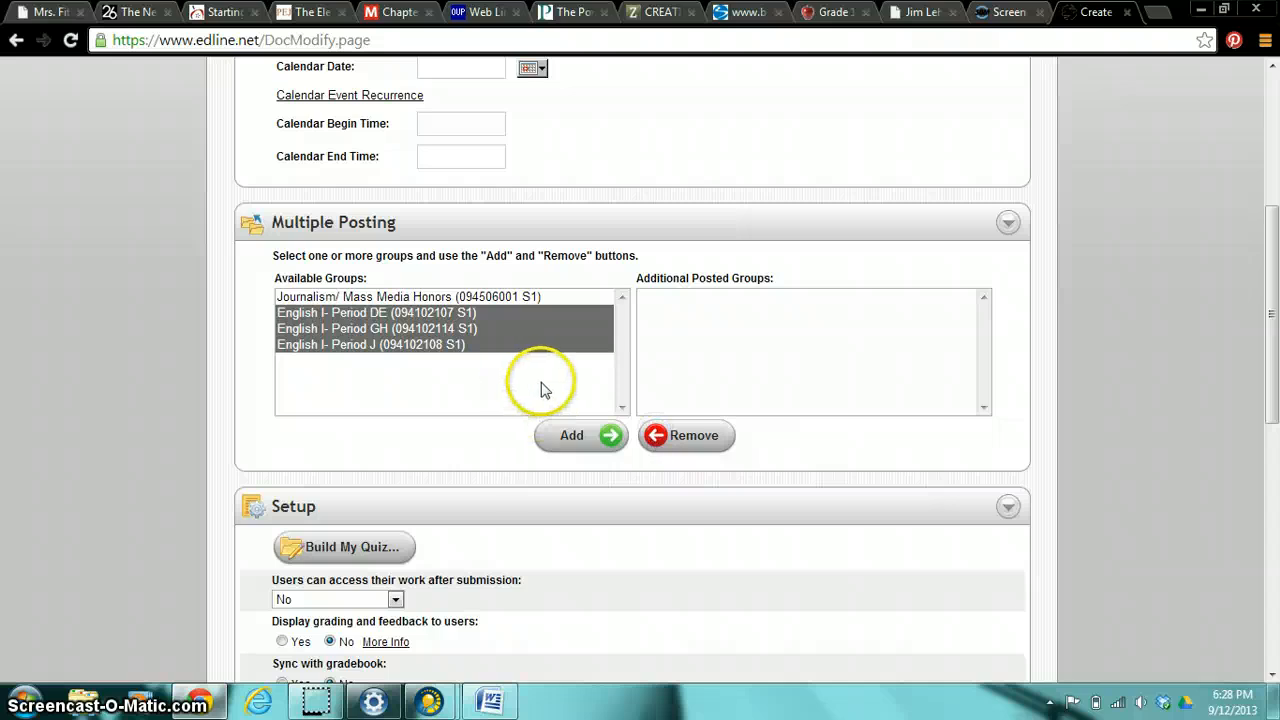
# - Open the quiz builder from the quiz setup and go to its question import page
pyautogui.scroll(-3, 543, 391)
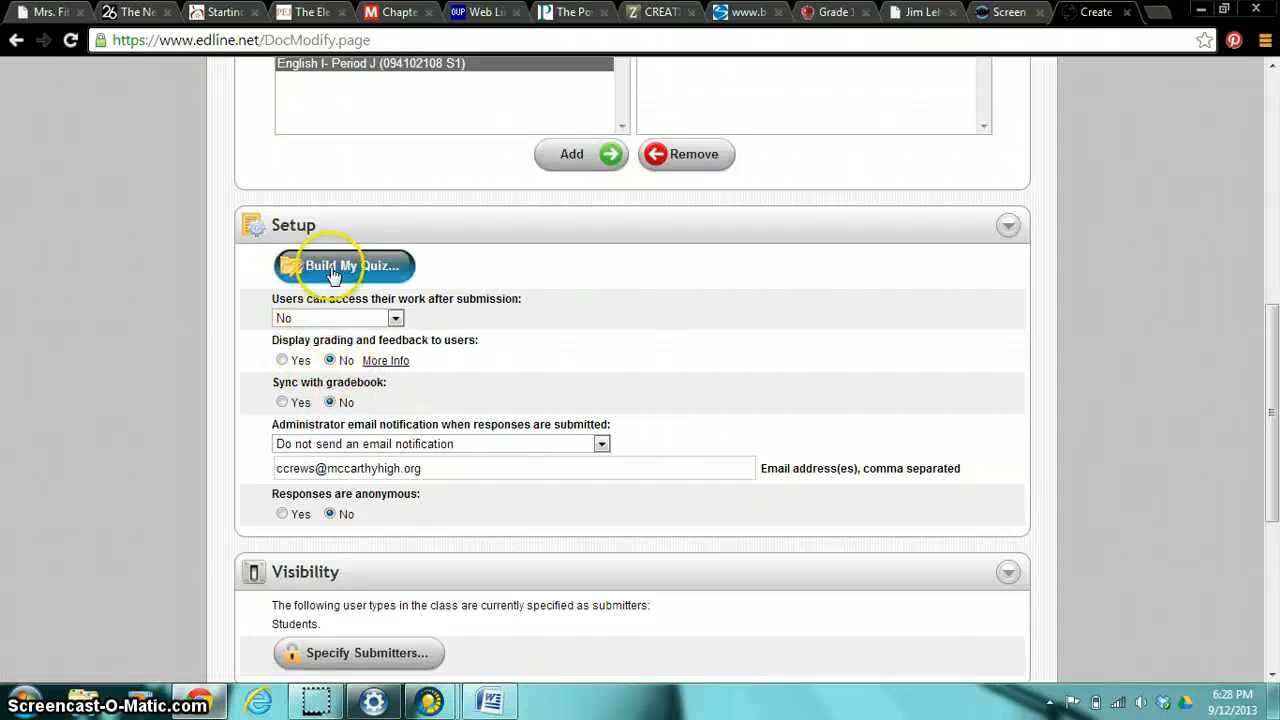
pyautogui.click(360, 283)
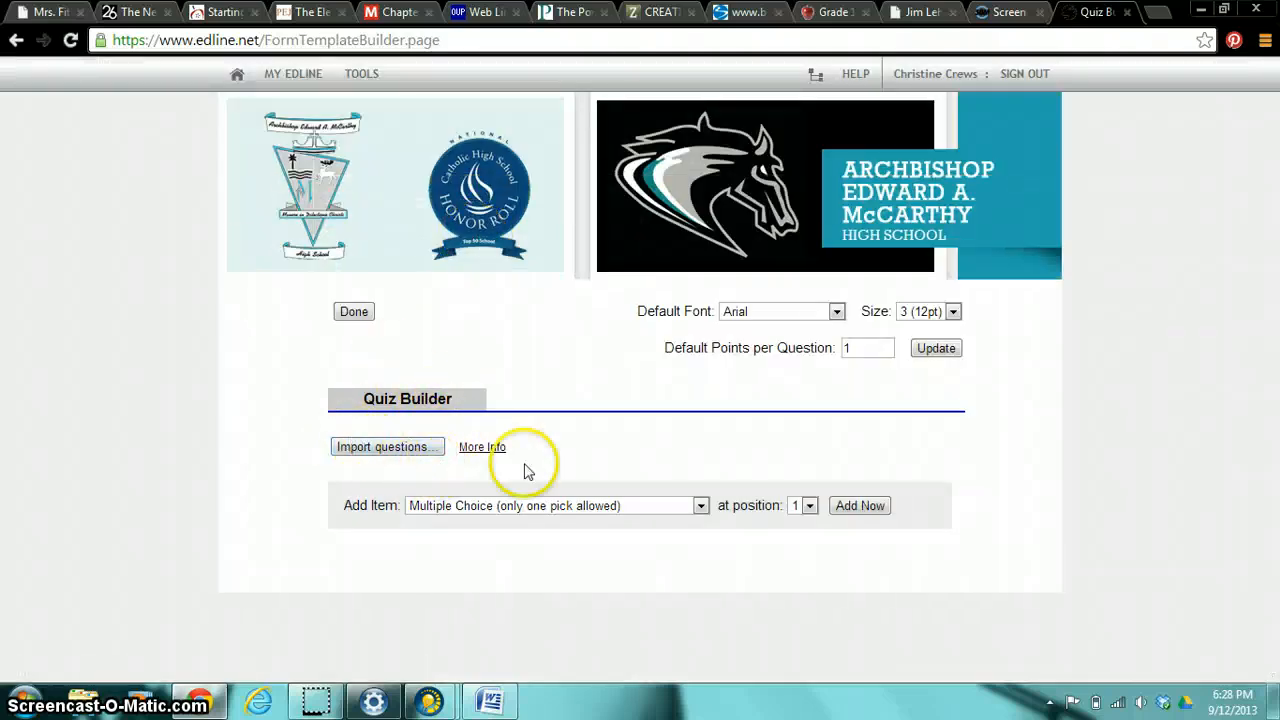
pyautogui.click(405, 447)
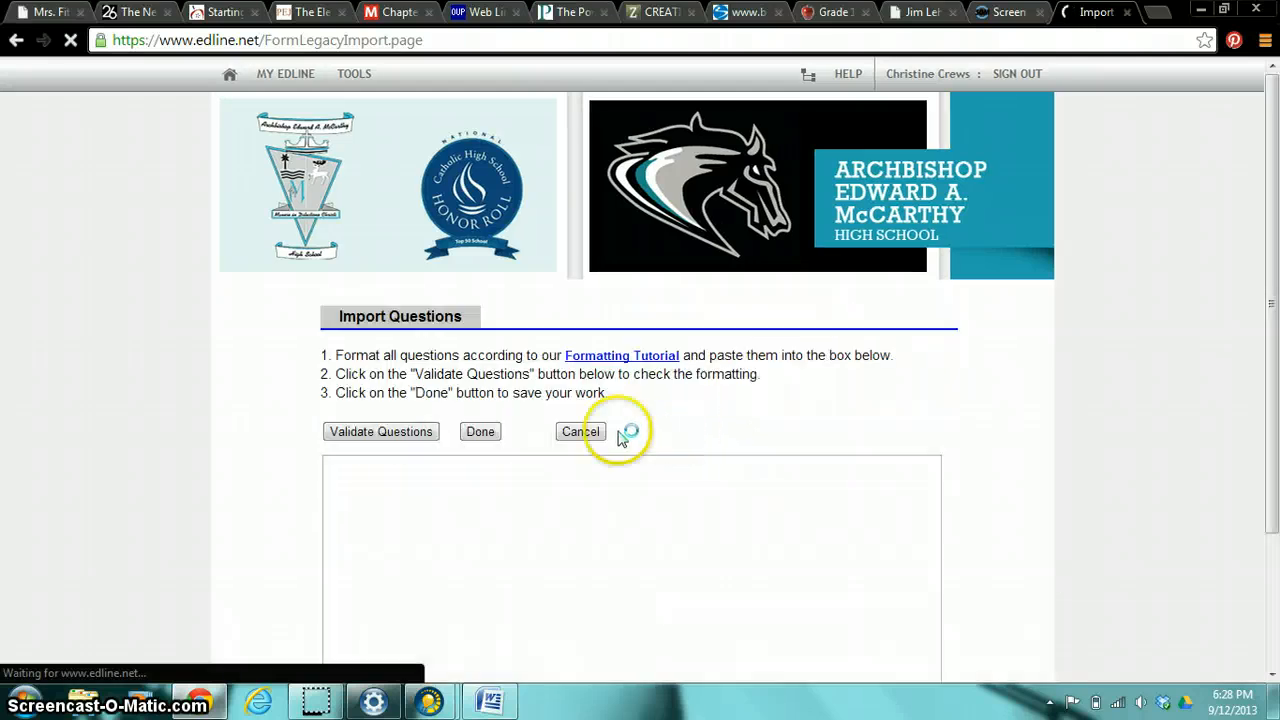
# - Paste the copied questions into the question import box and validate them
pyautogui.scroll(-2, 309, 334)
pyautogui.click(347, 290)
pyautogui.rightClick(346, 291)
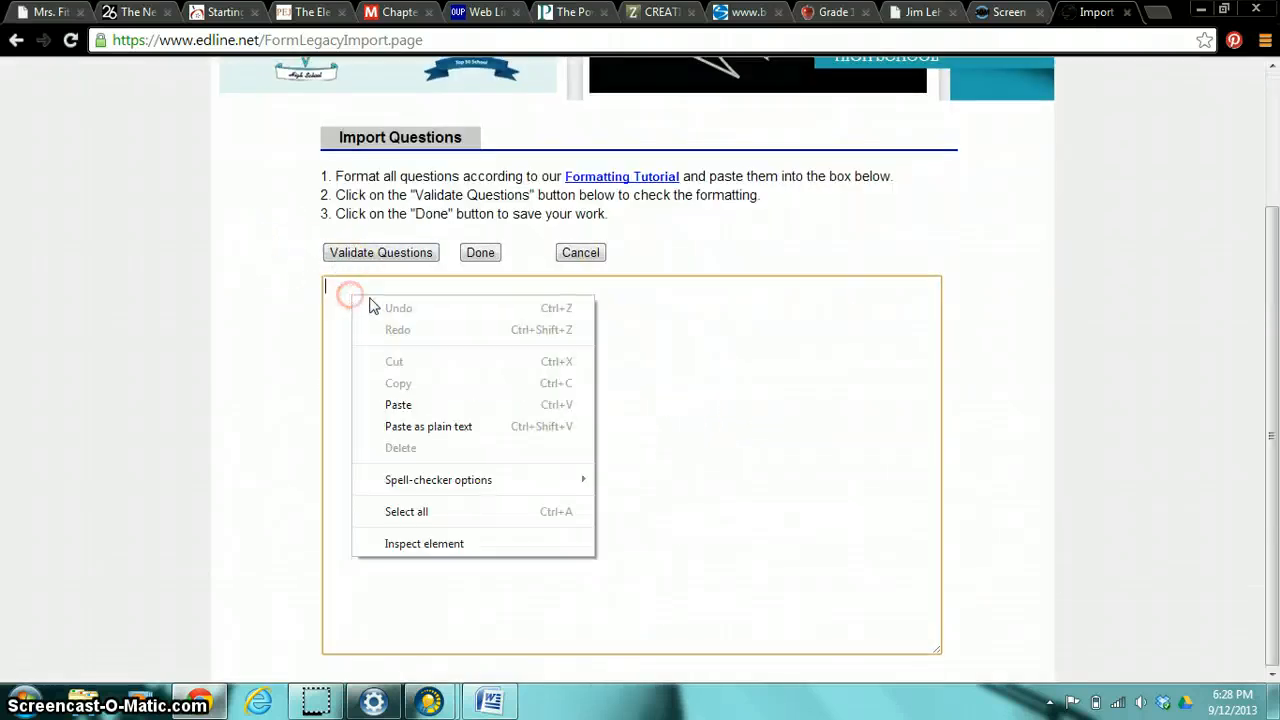
pyautogui.click(407, 403)
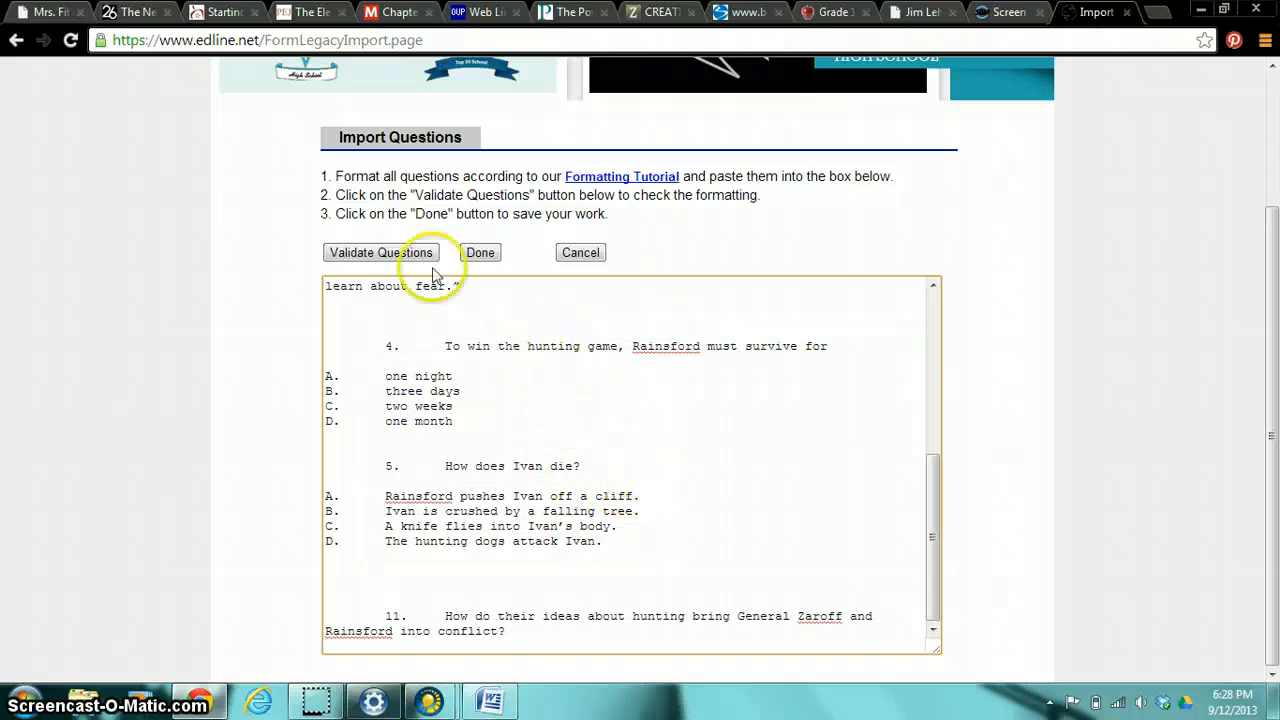
pyautogui.click(480, 252)
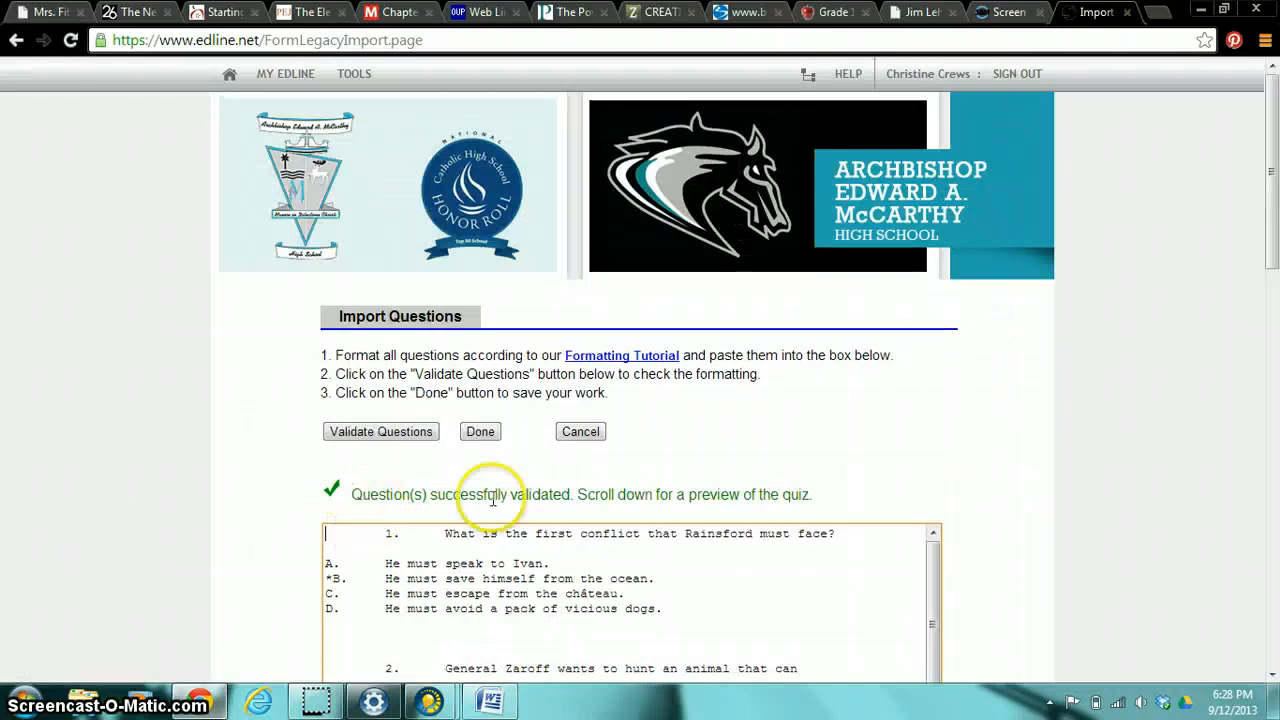
# - Examine the preview of the imported quiz, checking each question's wording, answer choices, numbering and answer field
pyautogui.scroll(-4, 1080, 404)
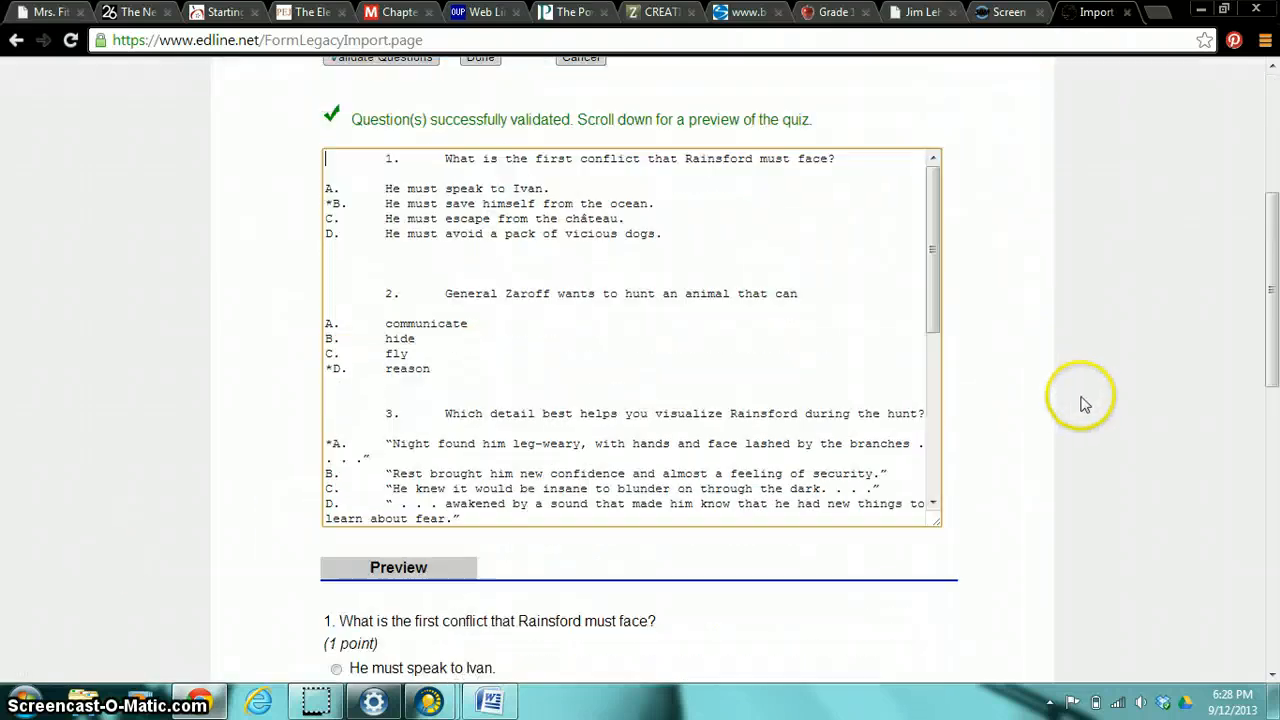
pyautogui.scroll(-7, 1080, 404)
pyautogui.scroll(1, 1040, 395)
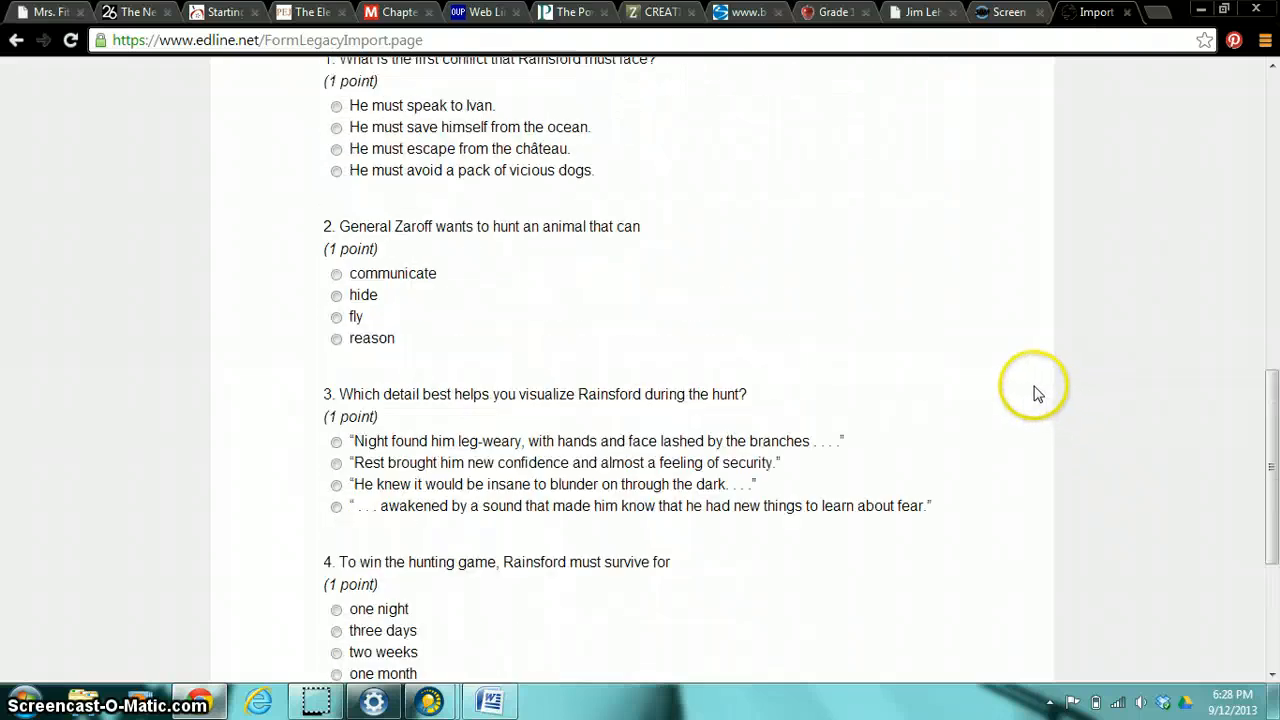
pyautogui.scroll(2, 1037, 393)
pyautogui.scroll(-2, 240, 409)
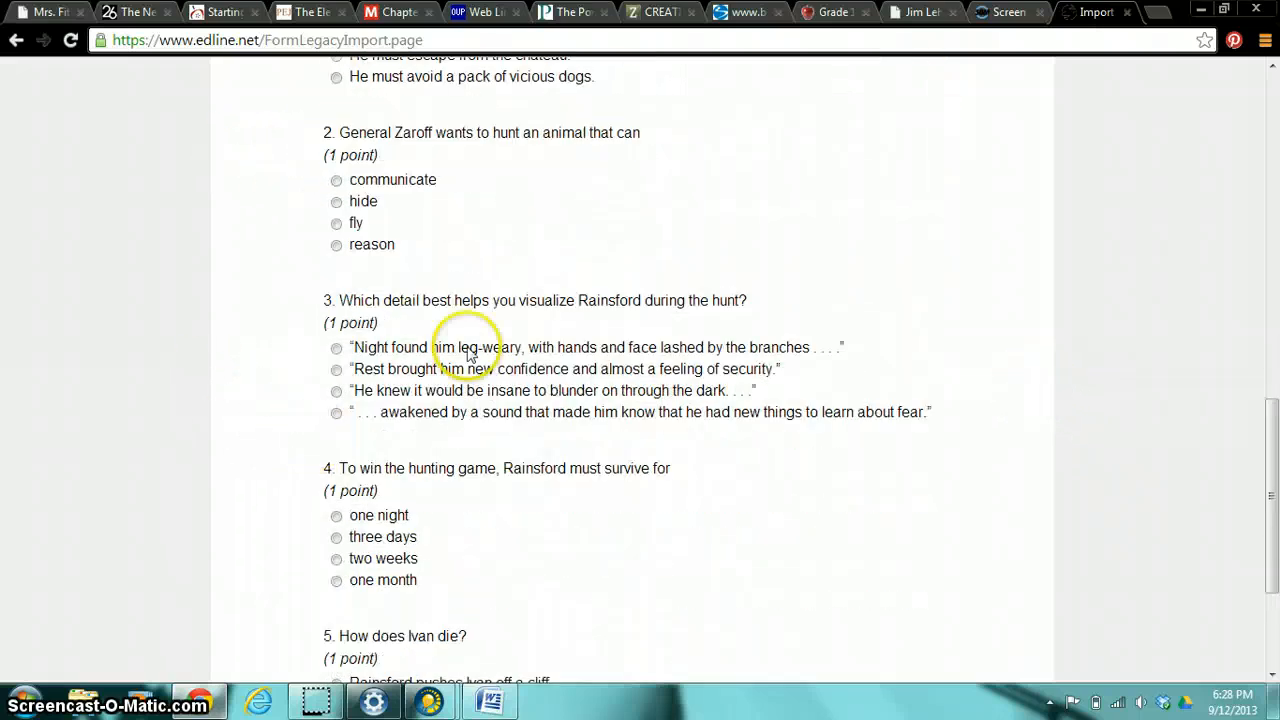
pyautogui.scroll(-2, 289, 529)
pyautogui.click(336, 479)
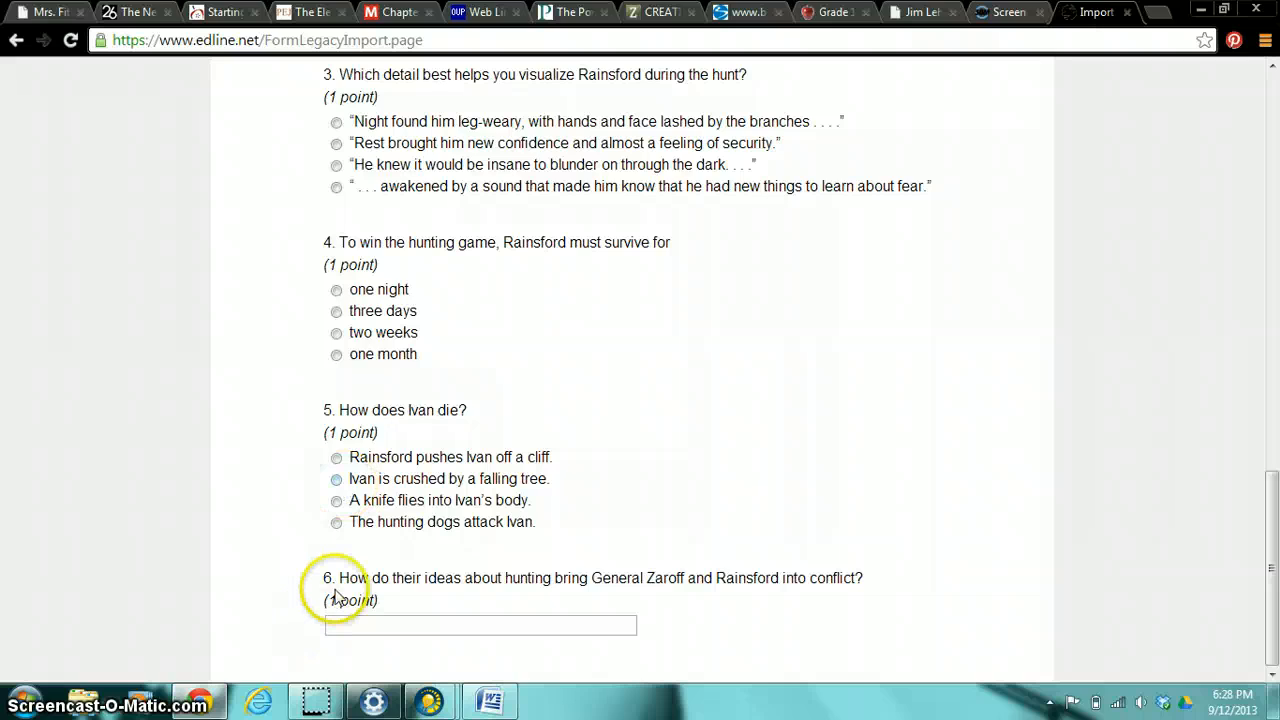
pyautogui.moveTo(331, 580); pyautogui.dragTo(318, 583)
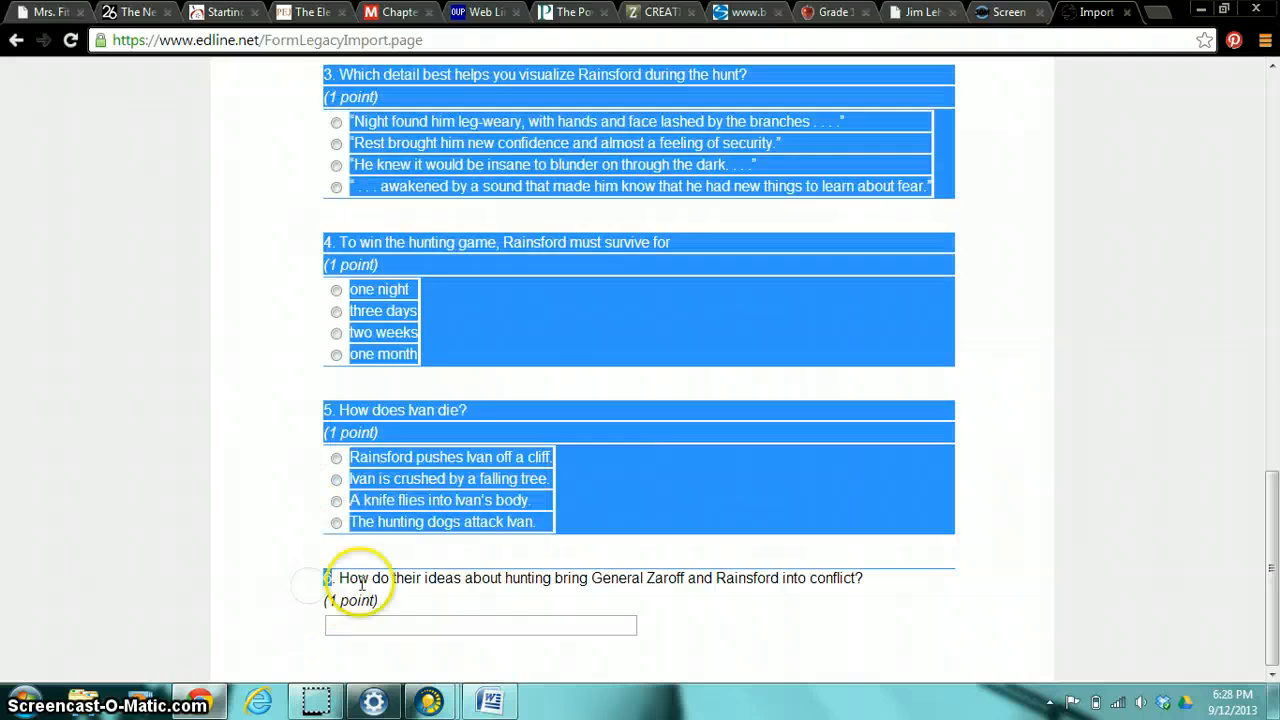
pyautogui.click(362, 584)
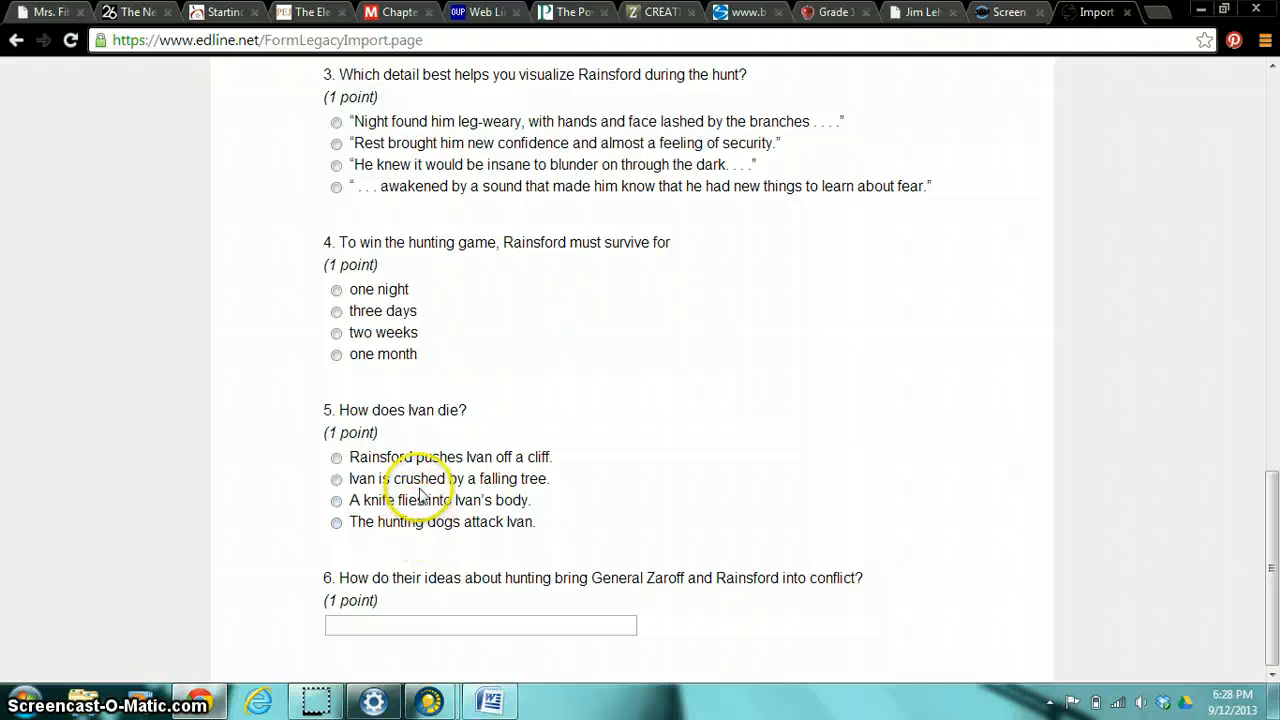
pyautogui.scroll(2, 420, 495)
pyautogui.scroll(2, 418, 472)
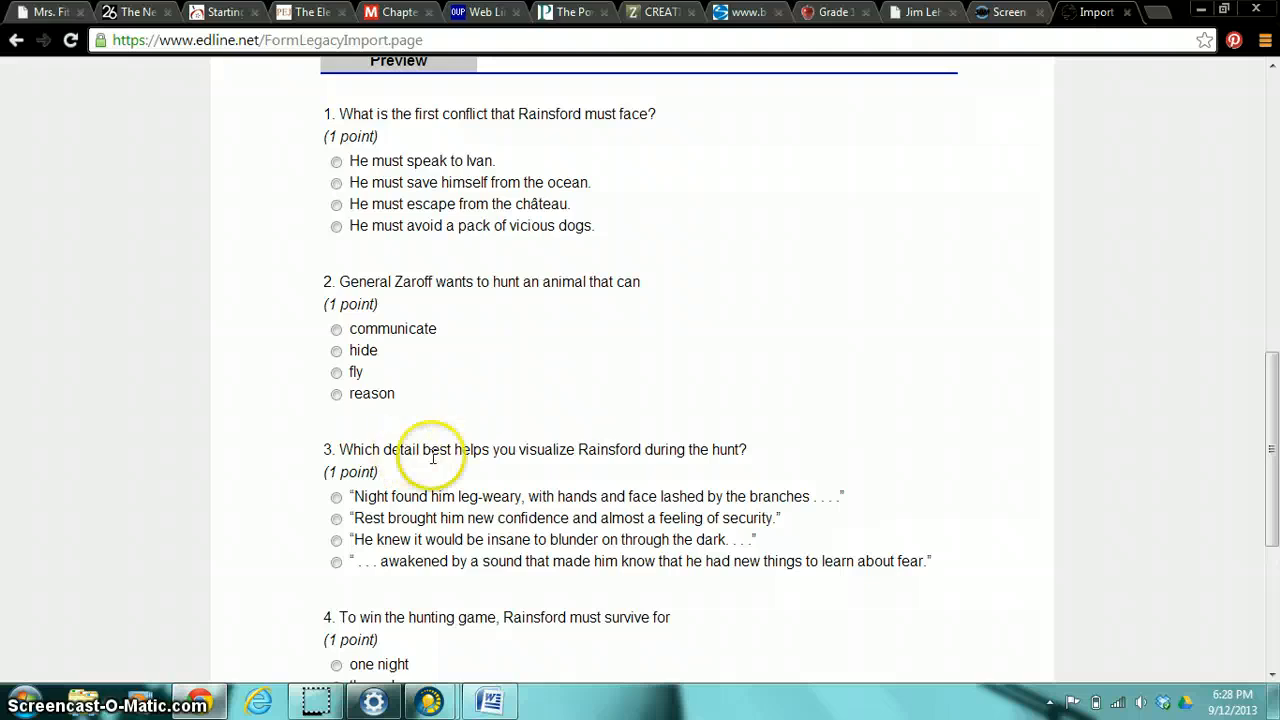
pyautogui.scroll(-4, 415, 440)
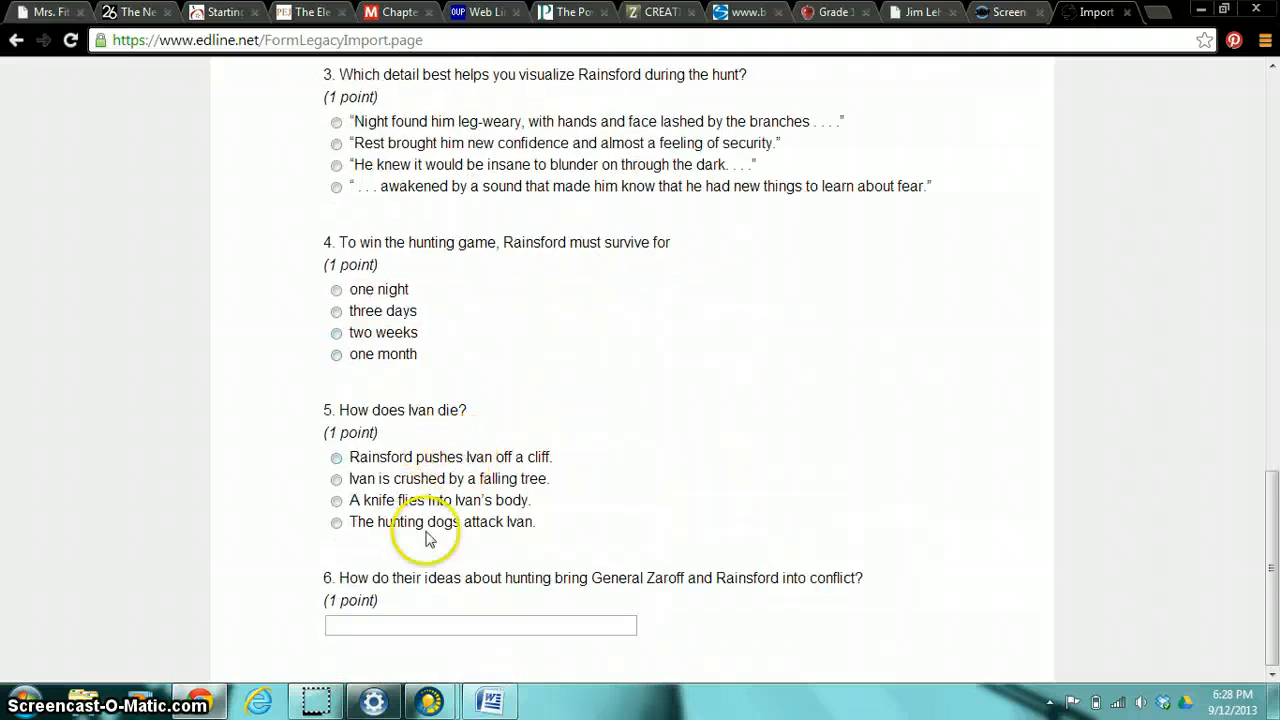
pyautogui.click(363, 603)
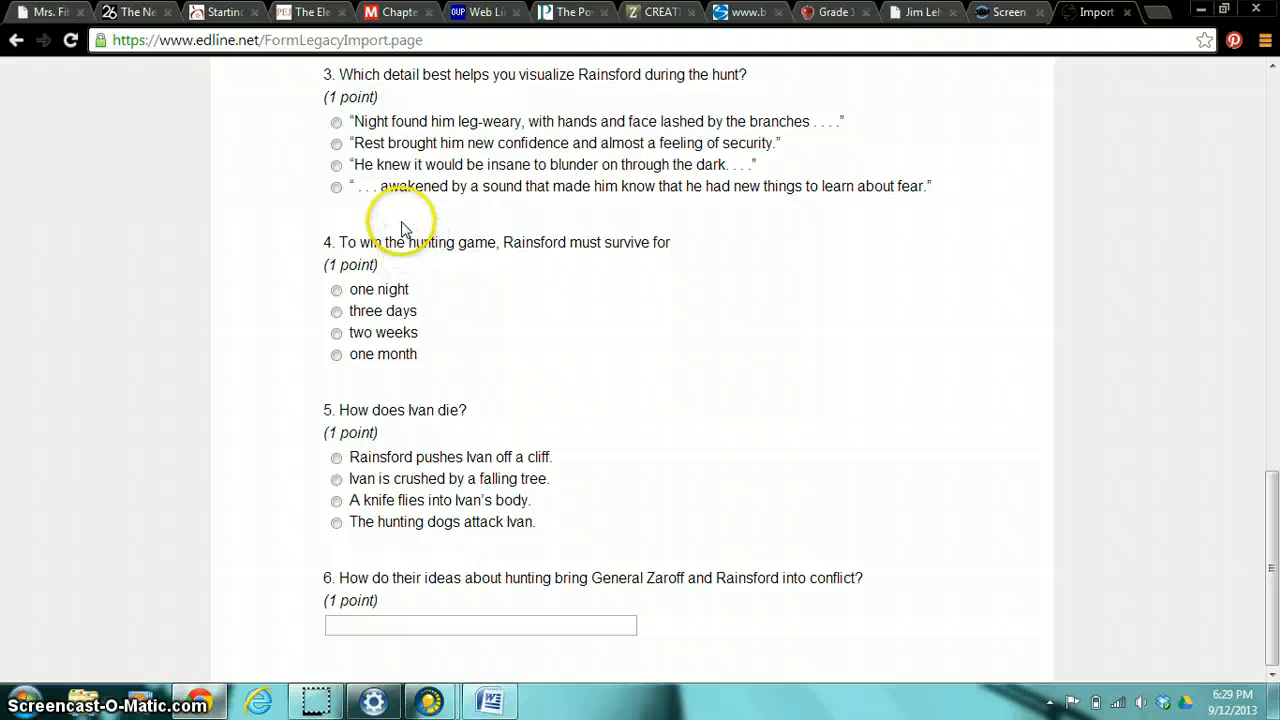
# - Save the validated questions into the quiz and return to the quiz builder
pyautogui.scroll(4, 410, 240)
pyautogui.scroll(10, 440, 330)
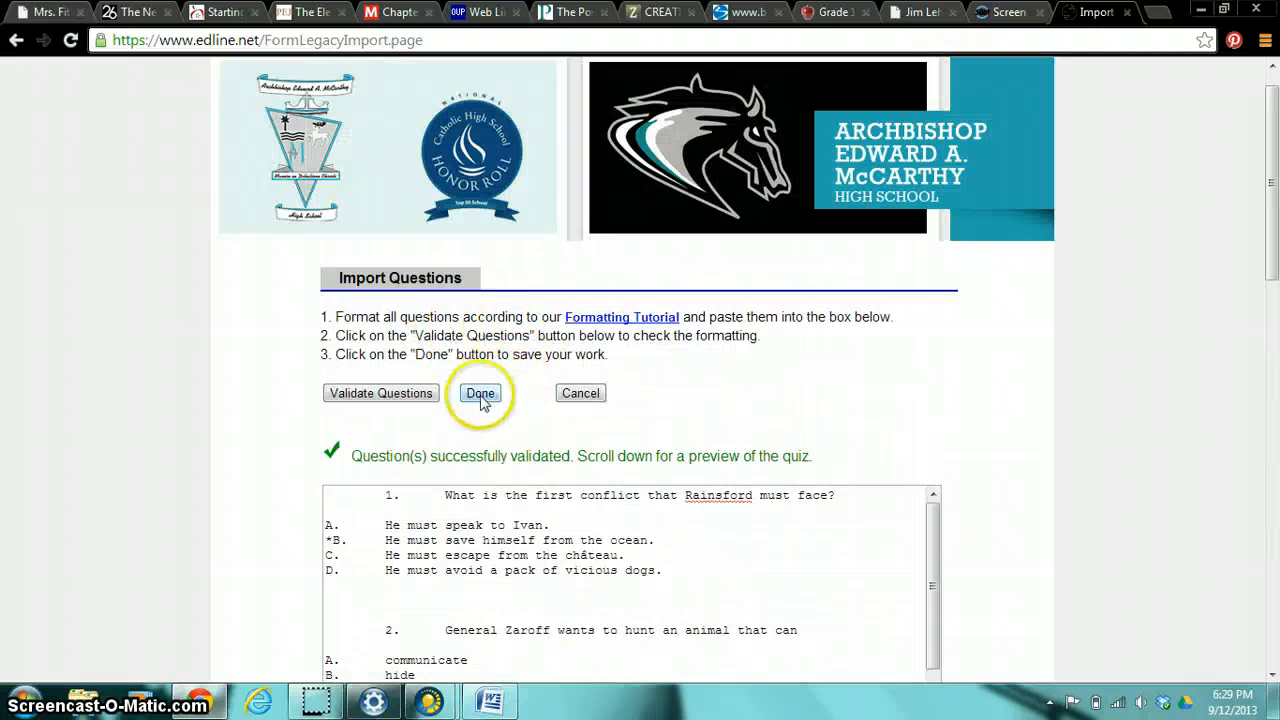
pyautogui.click(480, 393)
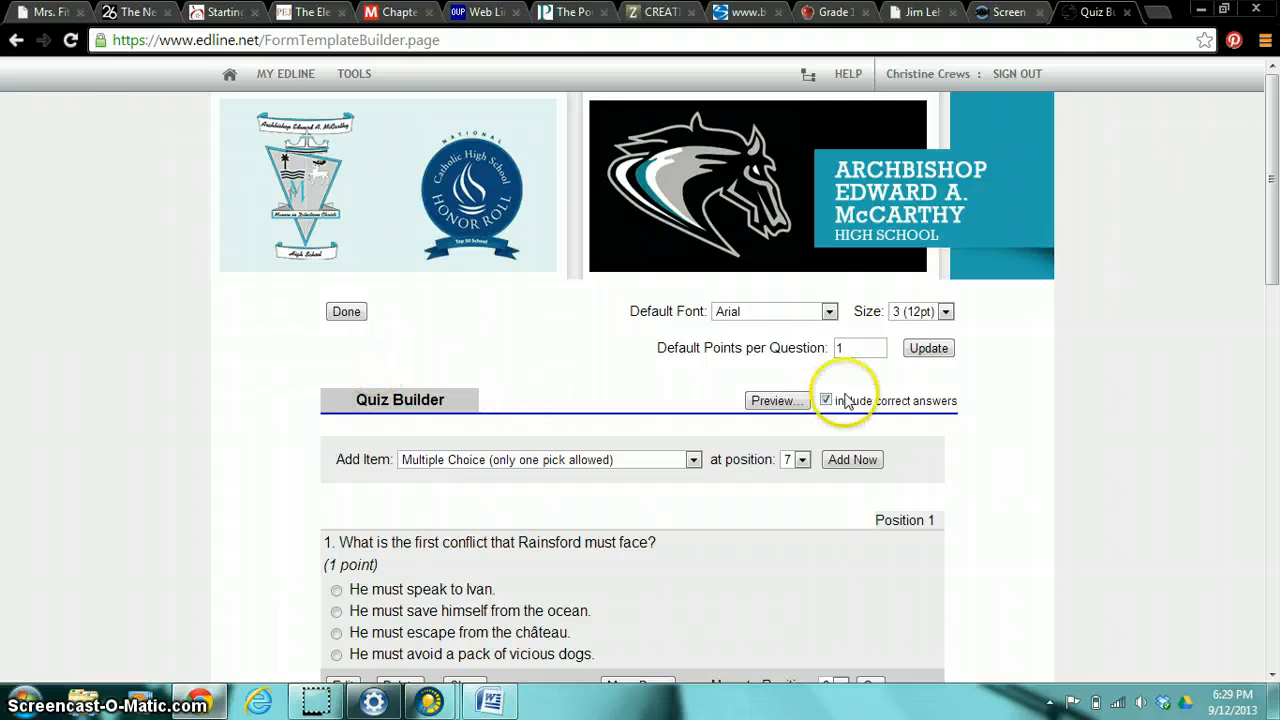
# - Set the points of question 1, about Rainsford's first conflict, to 12 and save the question
pyautogui.scroll(-3, 500, 370)
pyautogui.scroll(-1, 490, 378)
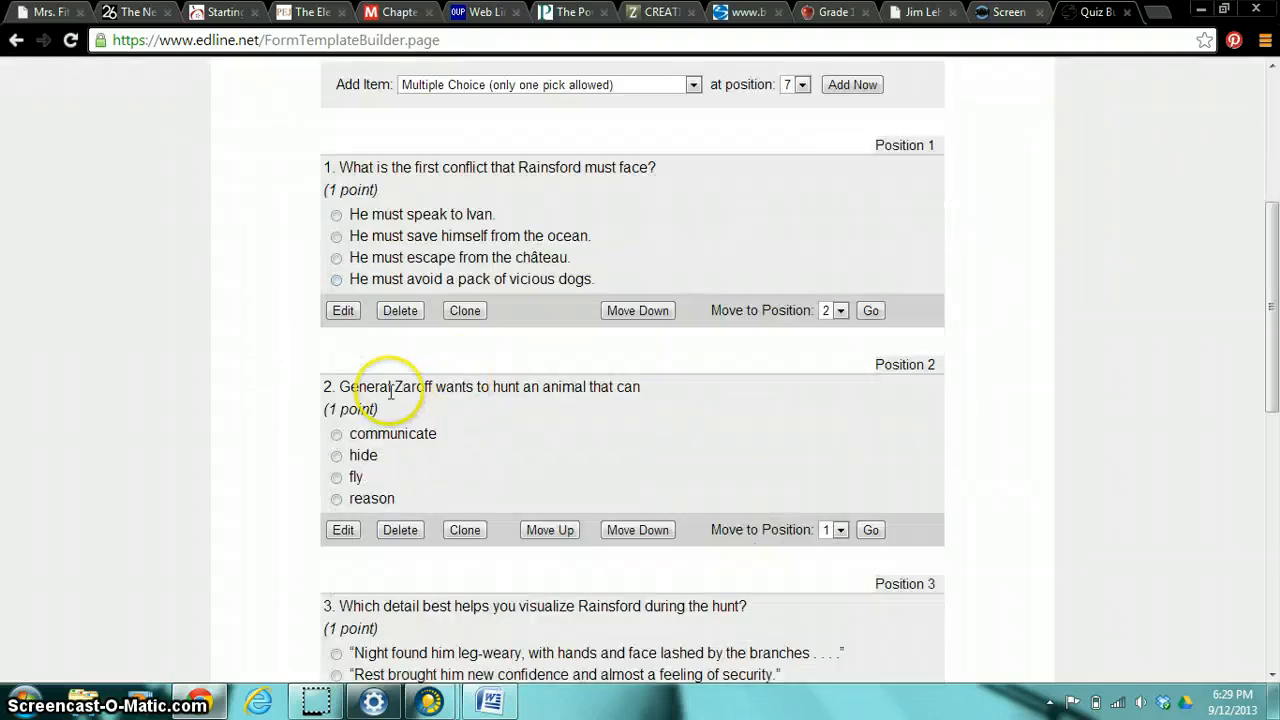
pyautogui.click(343, 310)
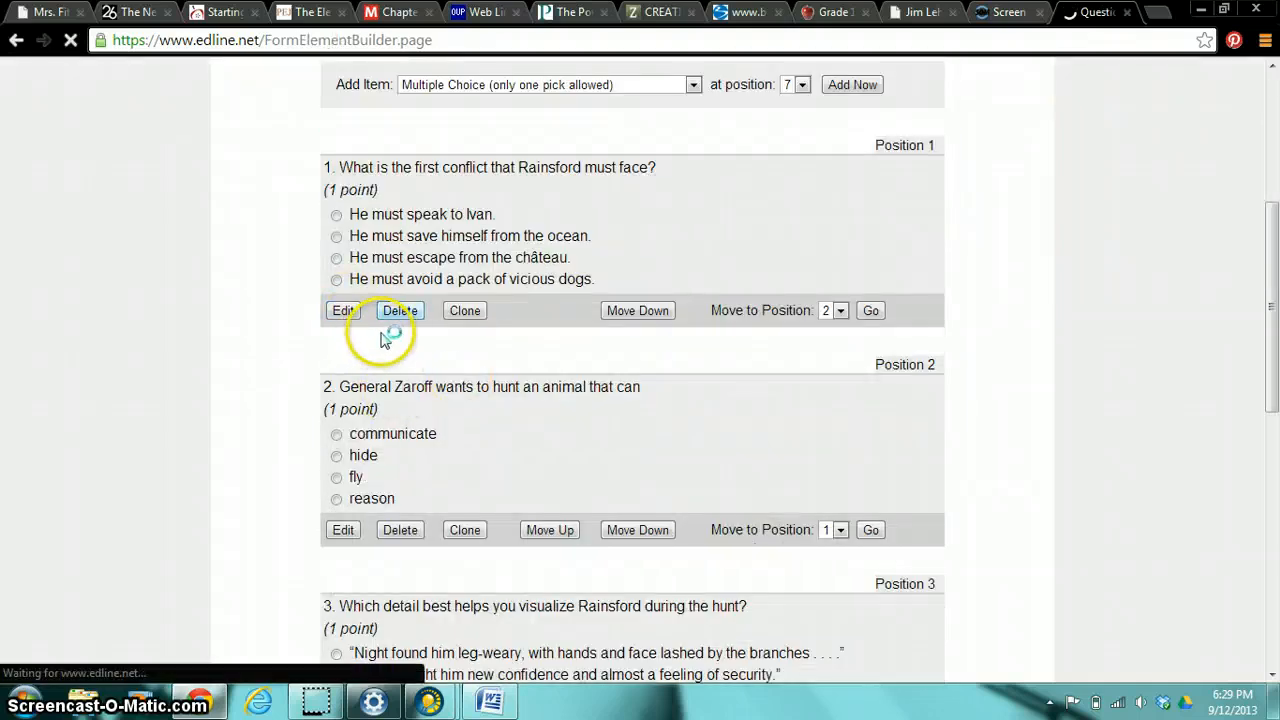
pyautogui.scroll(-4, 414, 386)
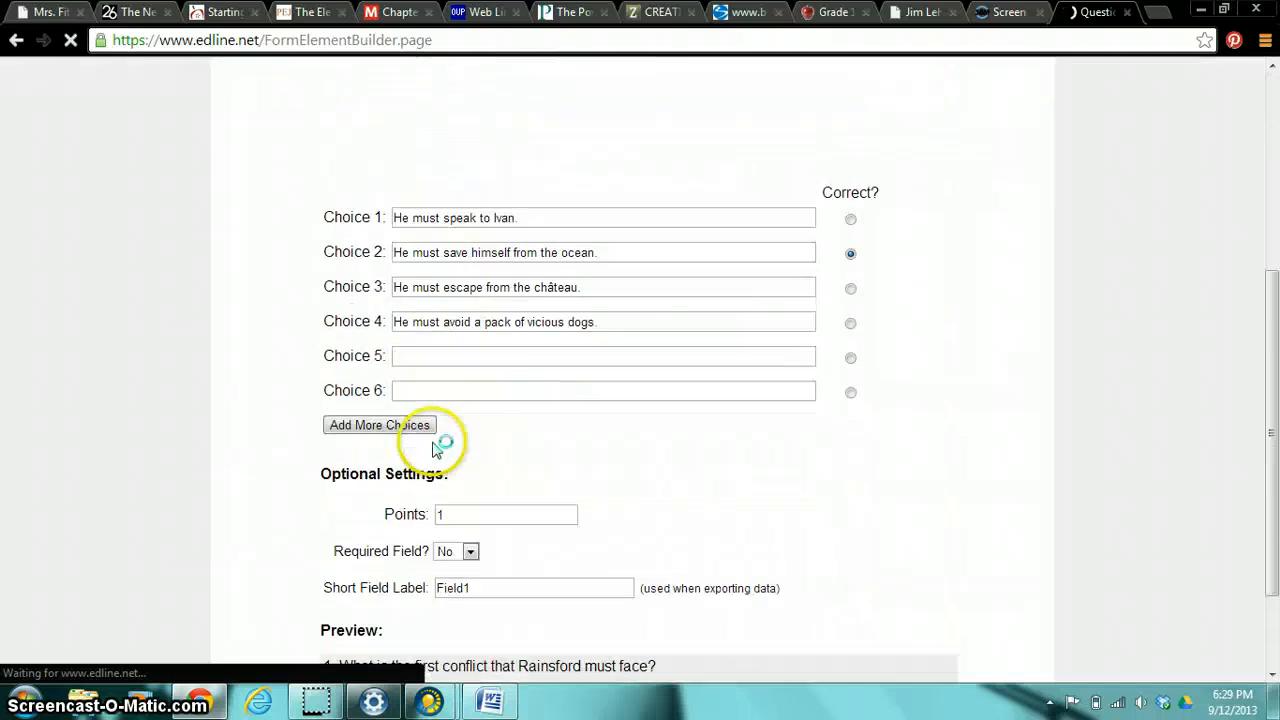
pyautogui.moveTo(465, 546); pyautogui.dragTo(397, 535)
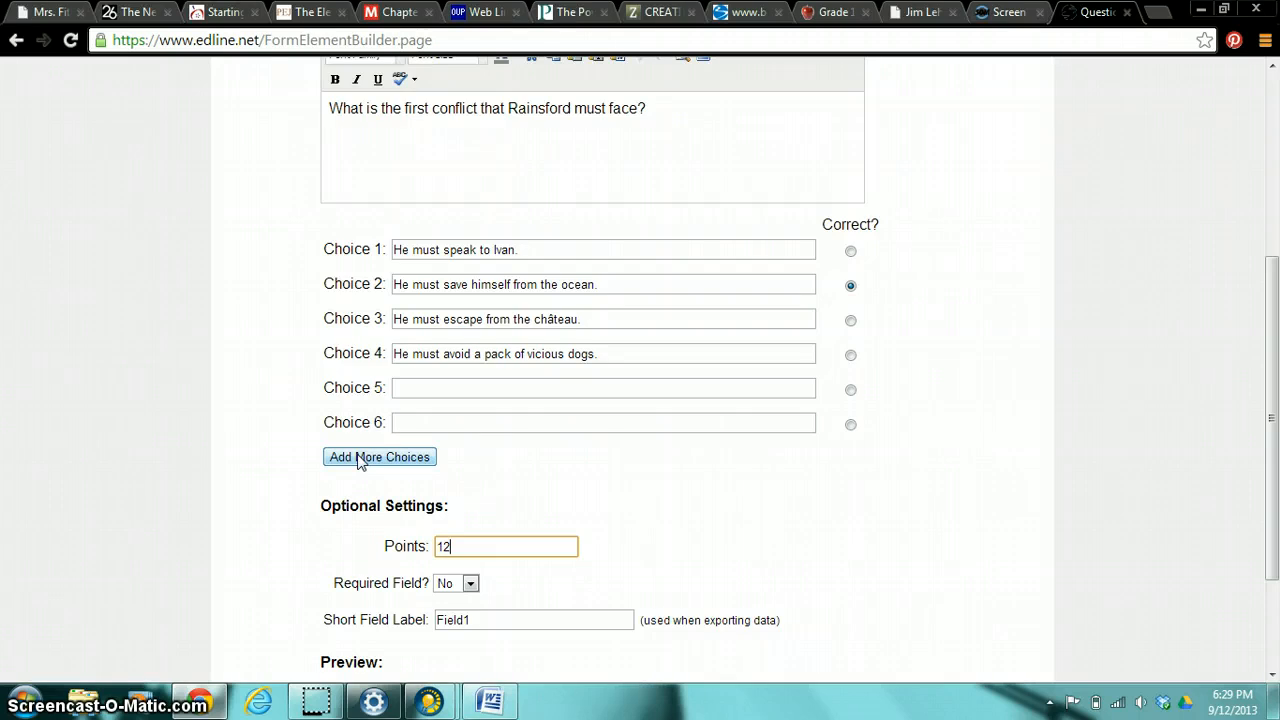
pyautogui.scroll(-2, 405, 475)
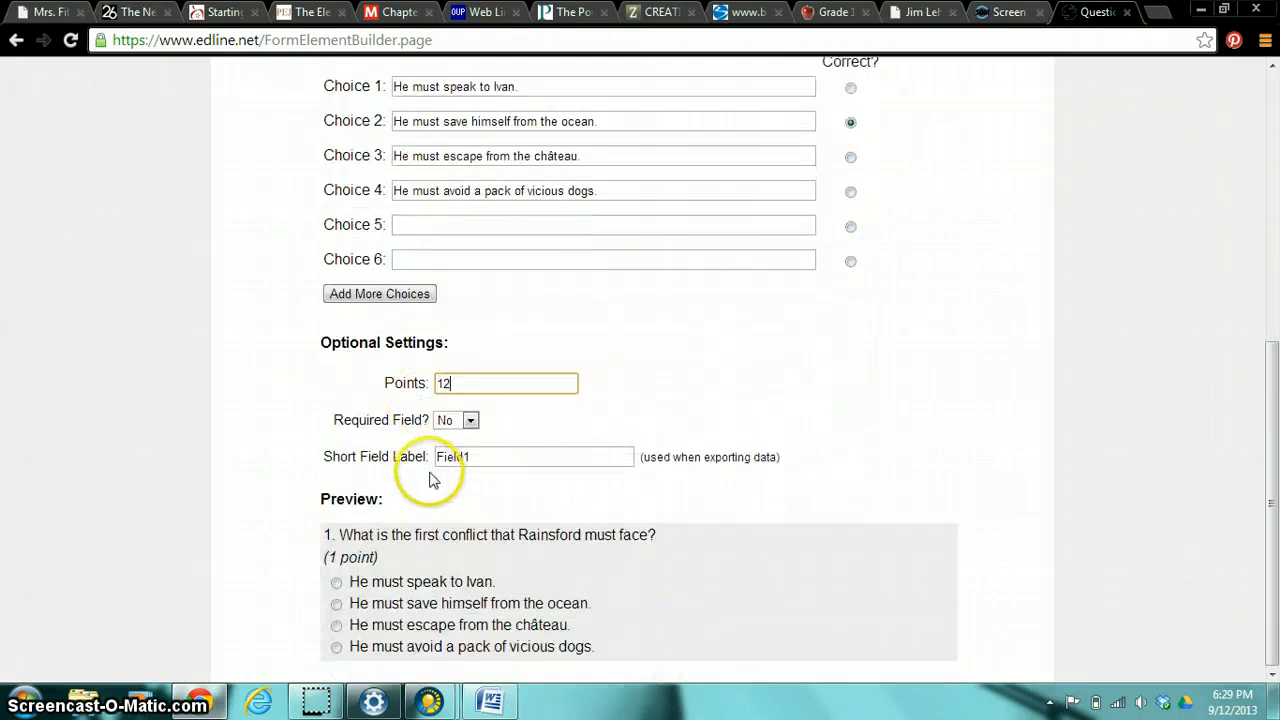
pyautogui.scroll(5, 425, 470)
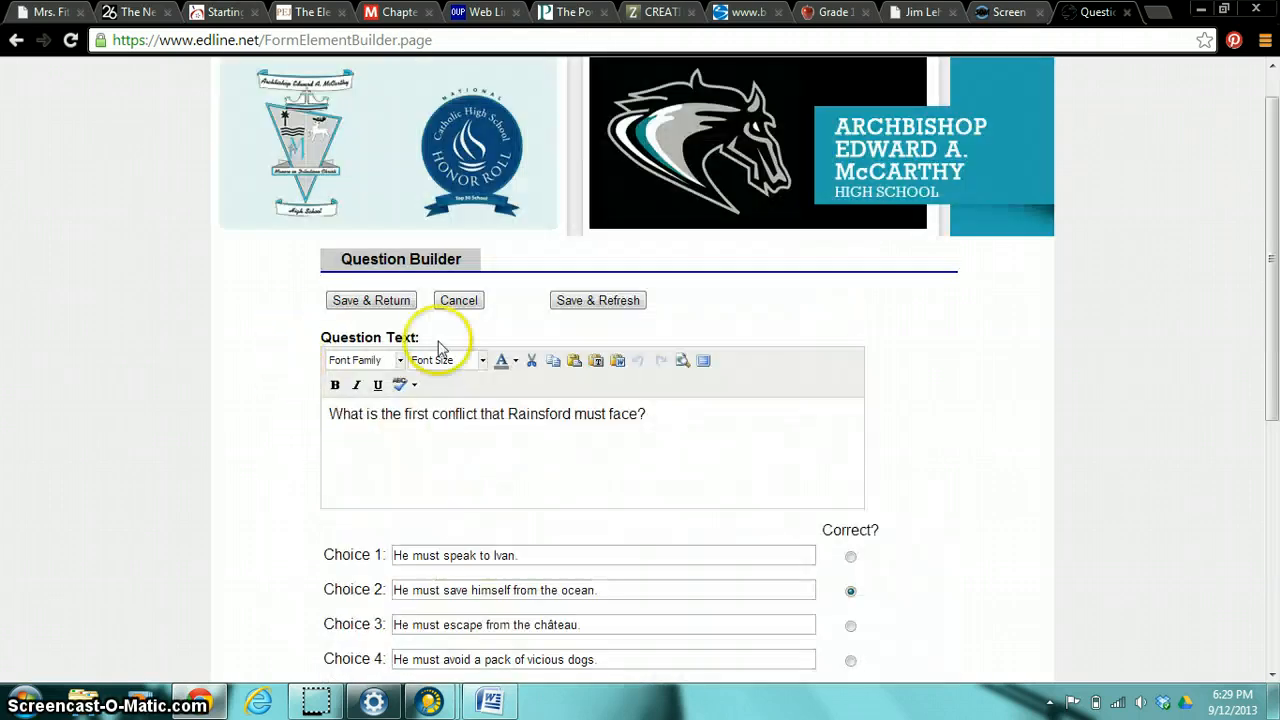
pyautogui.click(357, 303)
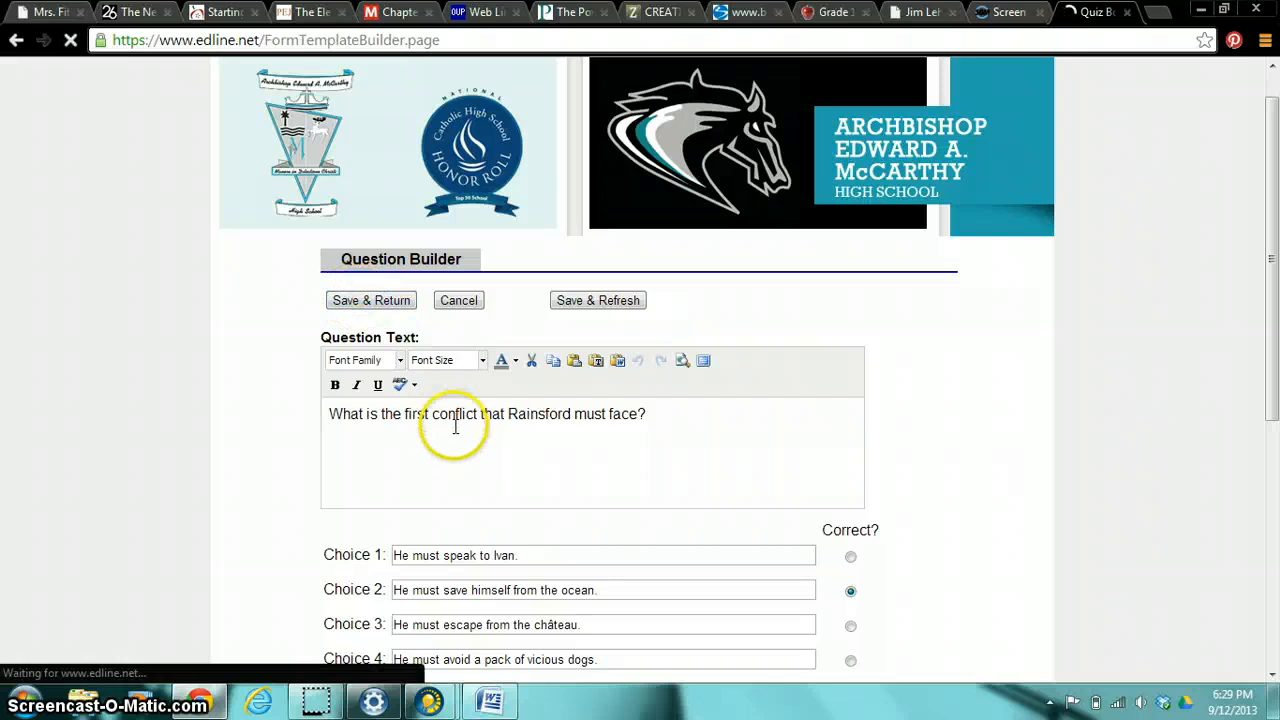
# - Set the points of question 6, about the hunting conflict, to 15, save it and finish the quiz builder
pyautogui.scroll(-10, 480, 423)
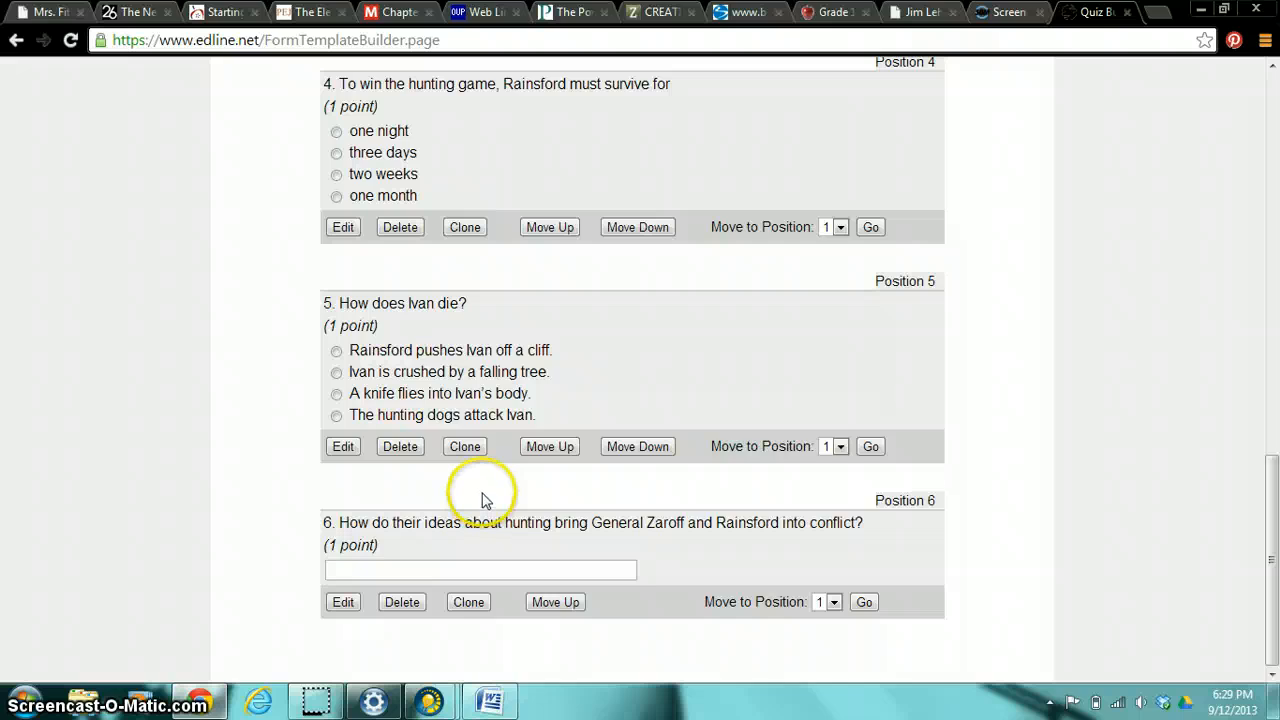
pyautogui.click(343, 602)
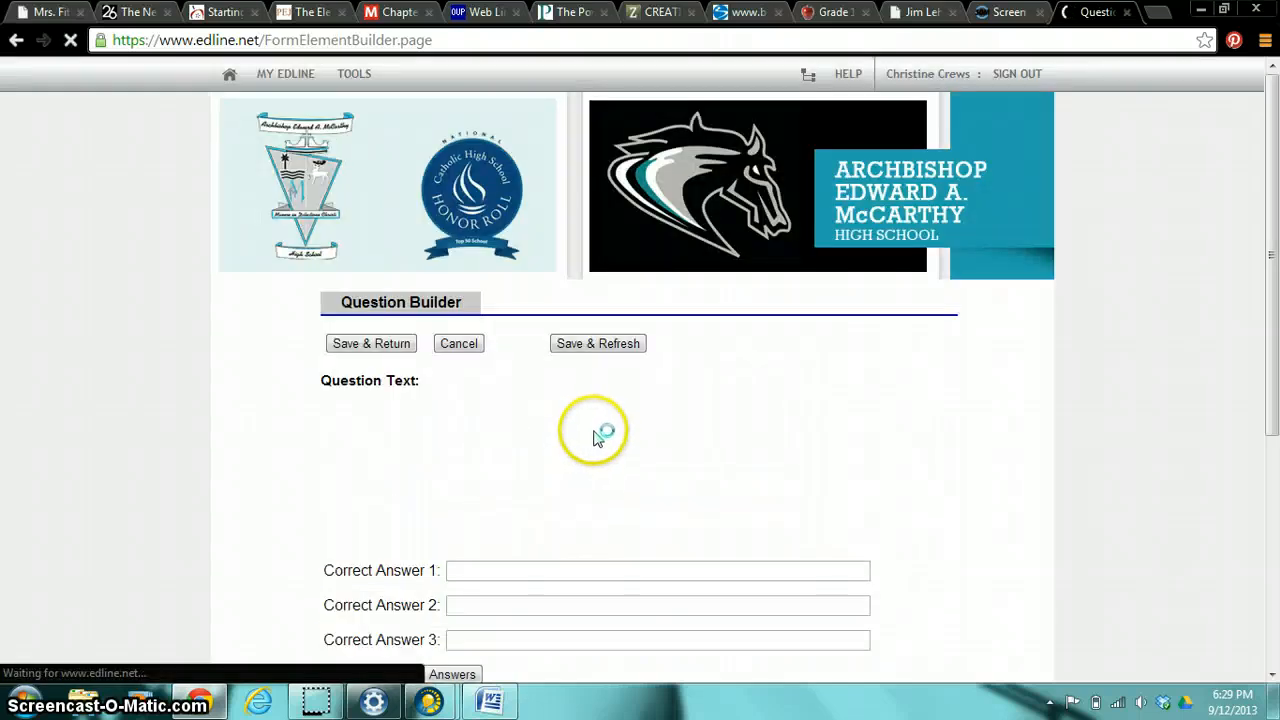
pyautogui.scroll(-3, 594, 437)
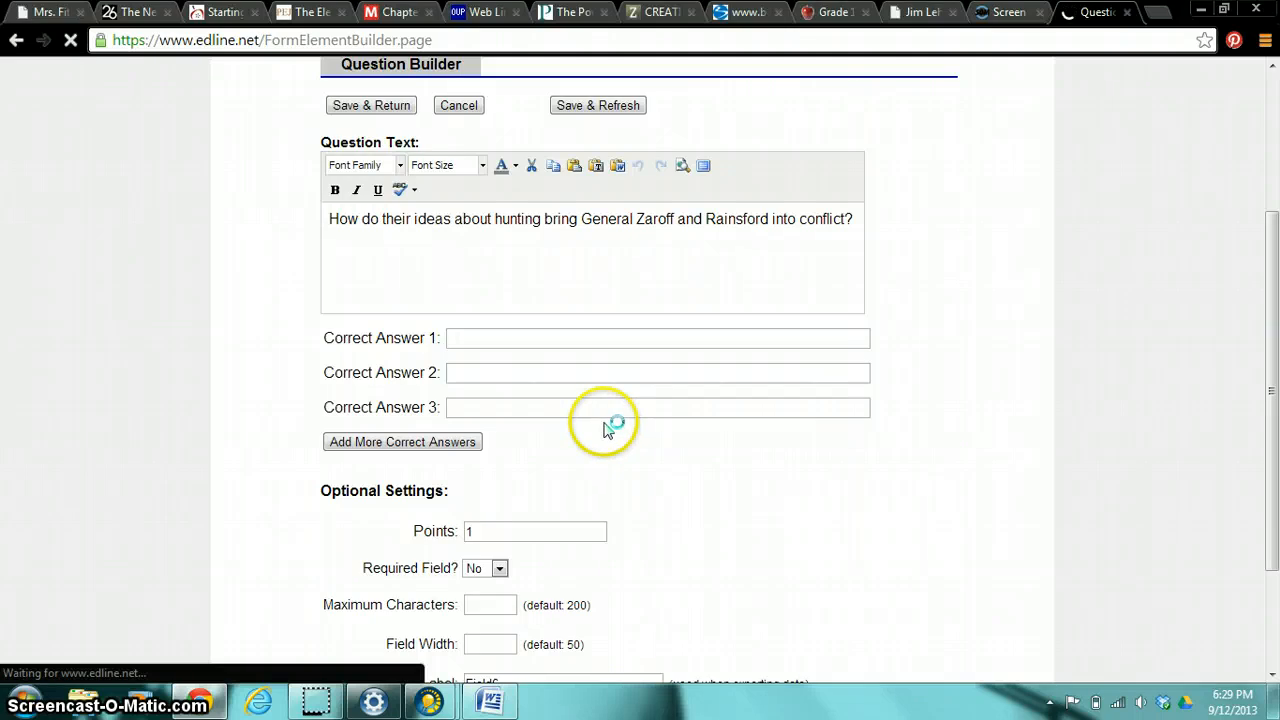
pyautogui.scroll(-2, 604, 428)
pyautogui.moveTo(486, 364); pyautogui.dragTo(398, 370)
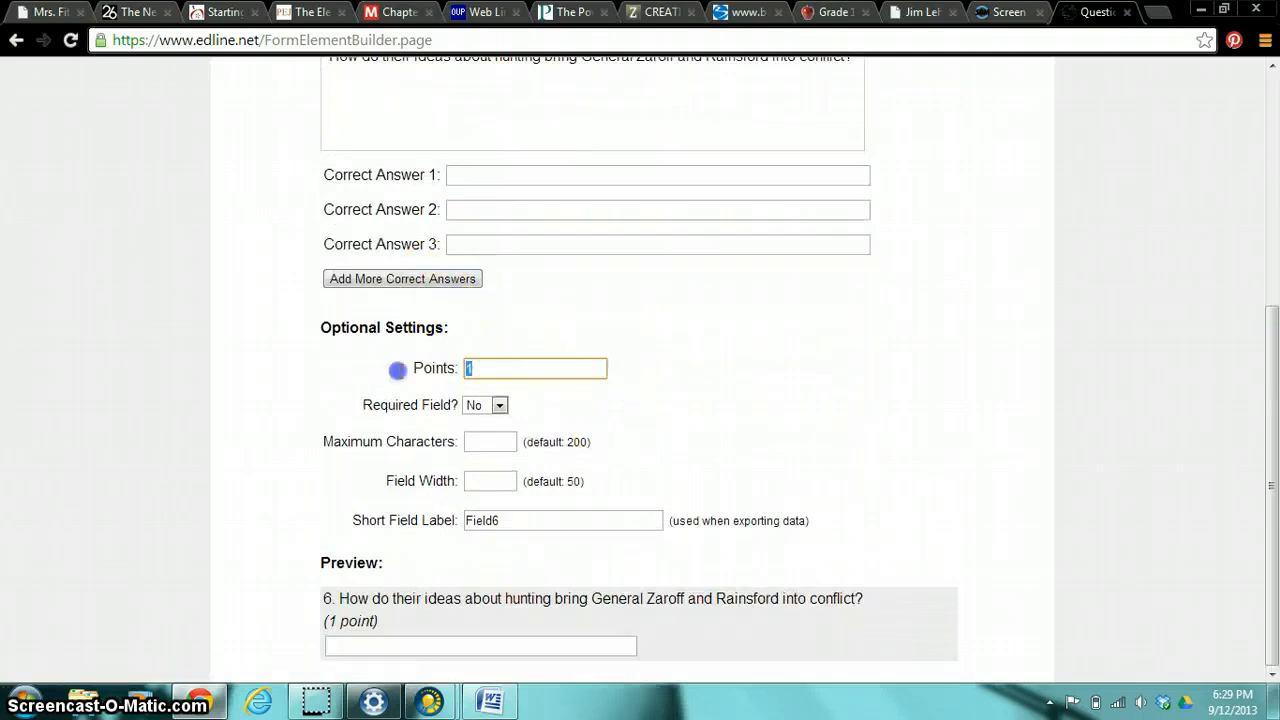
pyautogui.click(880, 415)
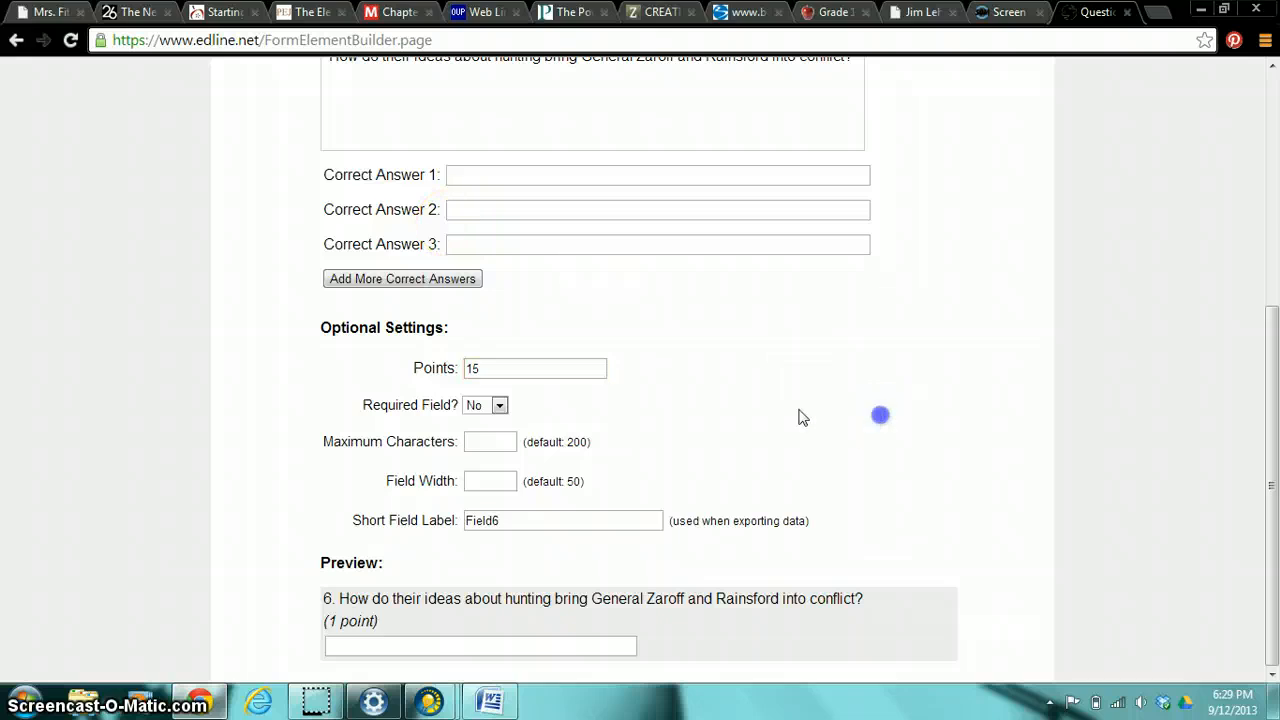
pyautogui.scroll(5, 125, 270)
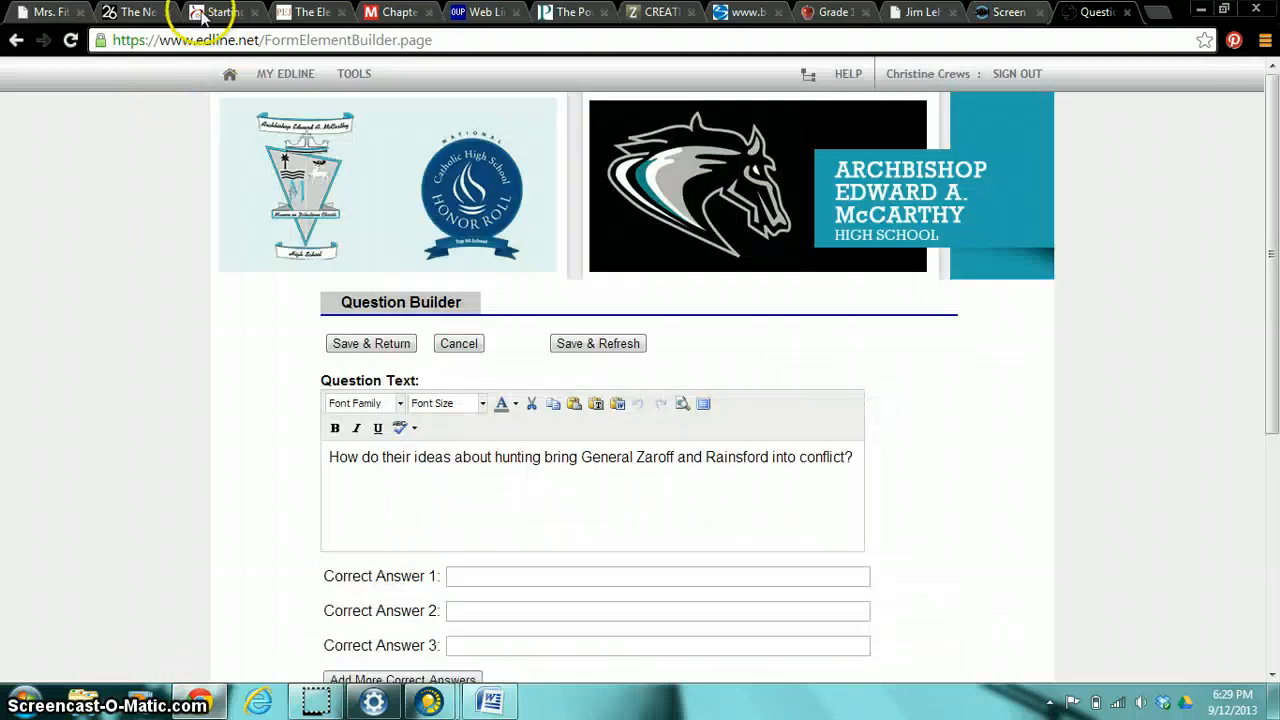
pyautogui.click(378, 345)
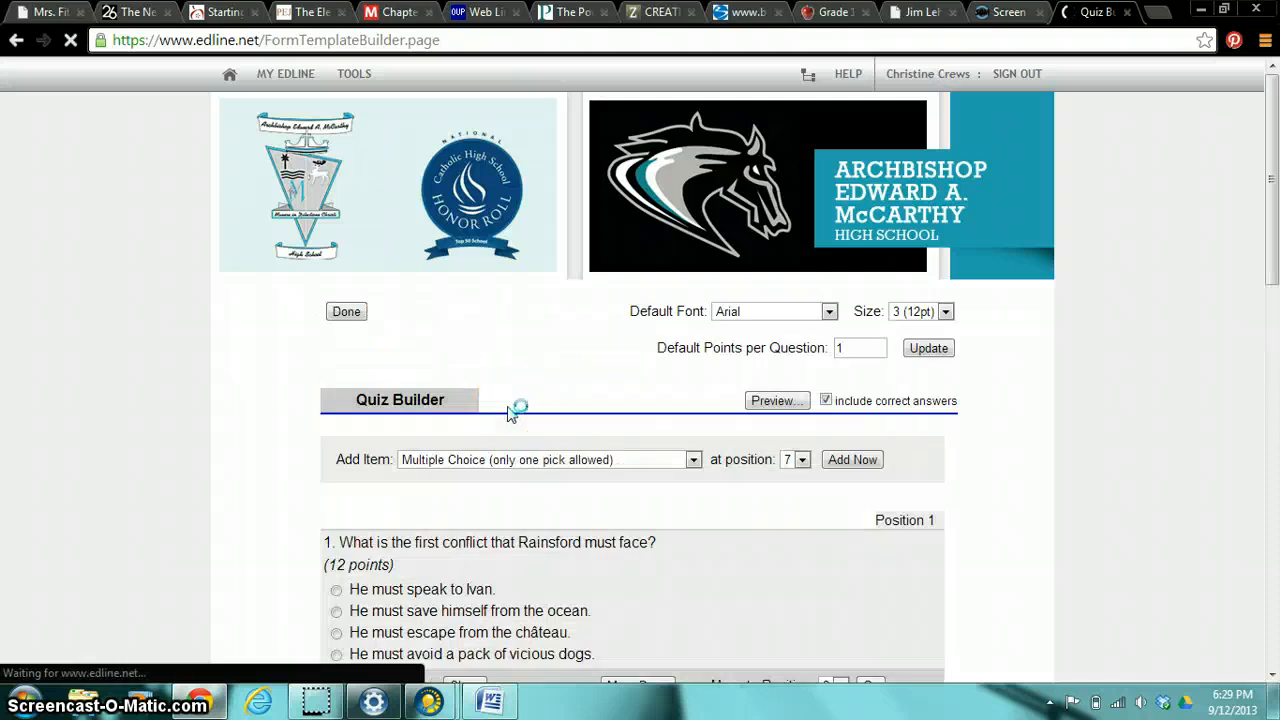
pyautogui.click(350, 313)
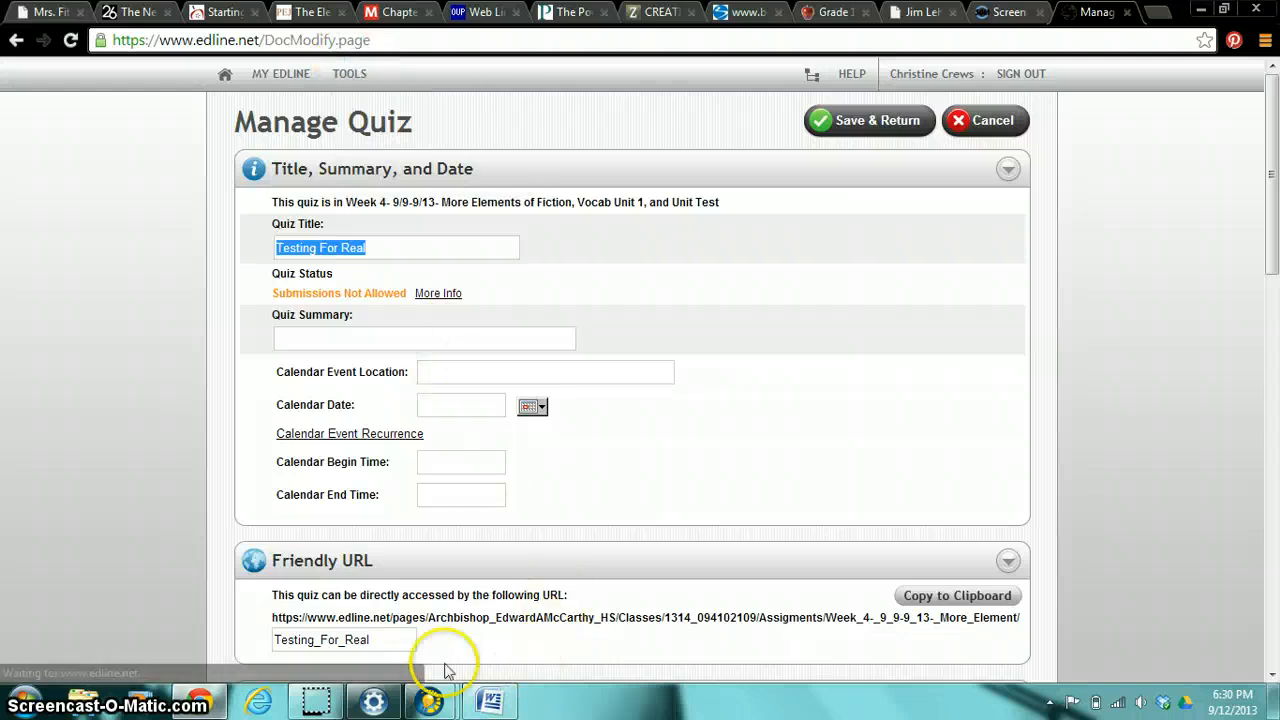
# - Switch to the G9_MostDangerousGame_A question bank in ExamView and view its available file commands
pyautogui.moveTo(429, 701)
pyautogui.click(594, 565)
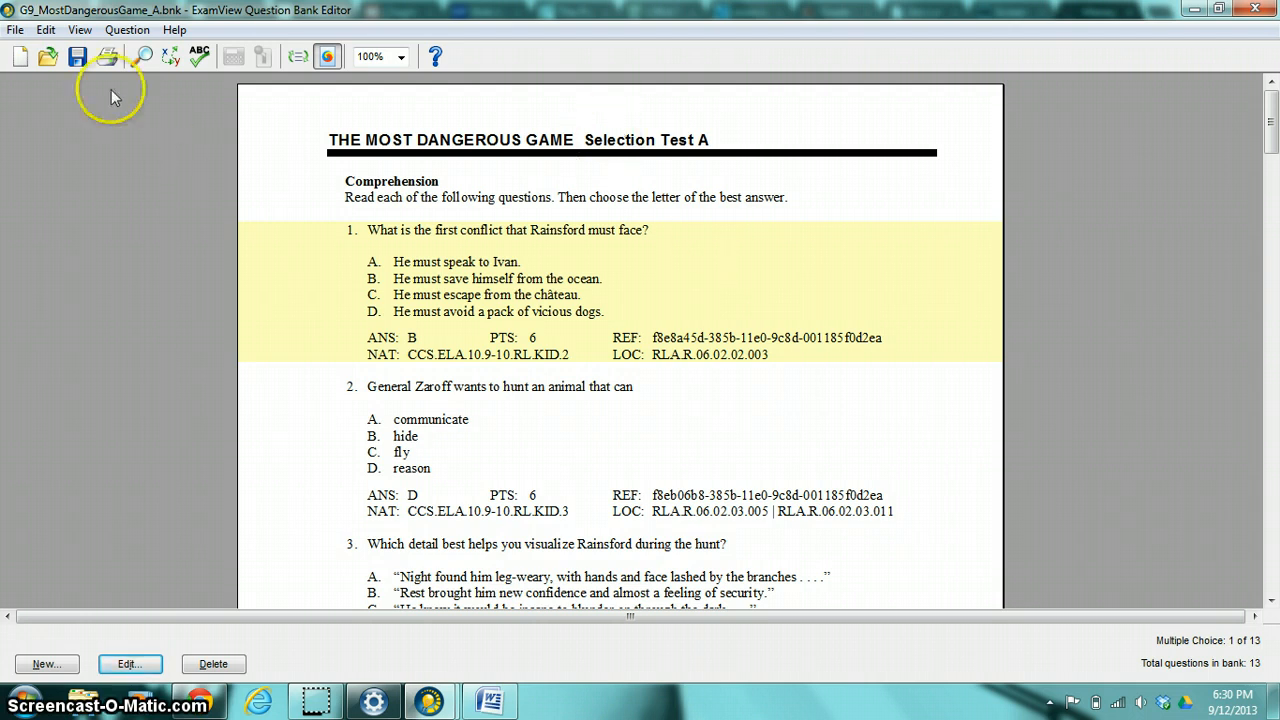
pyautogui.click(17, 30)
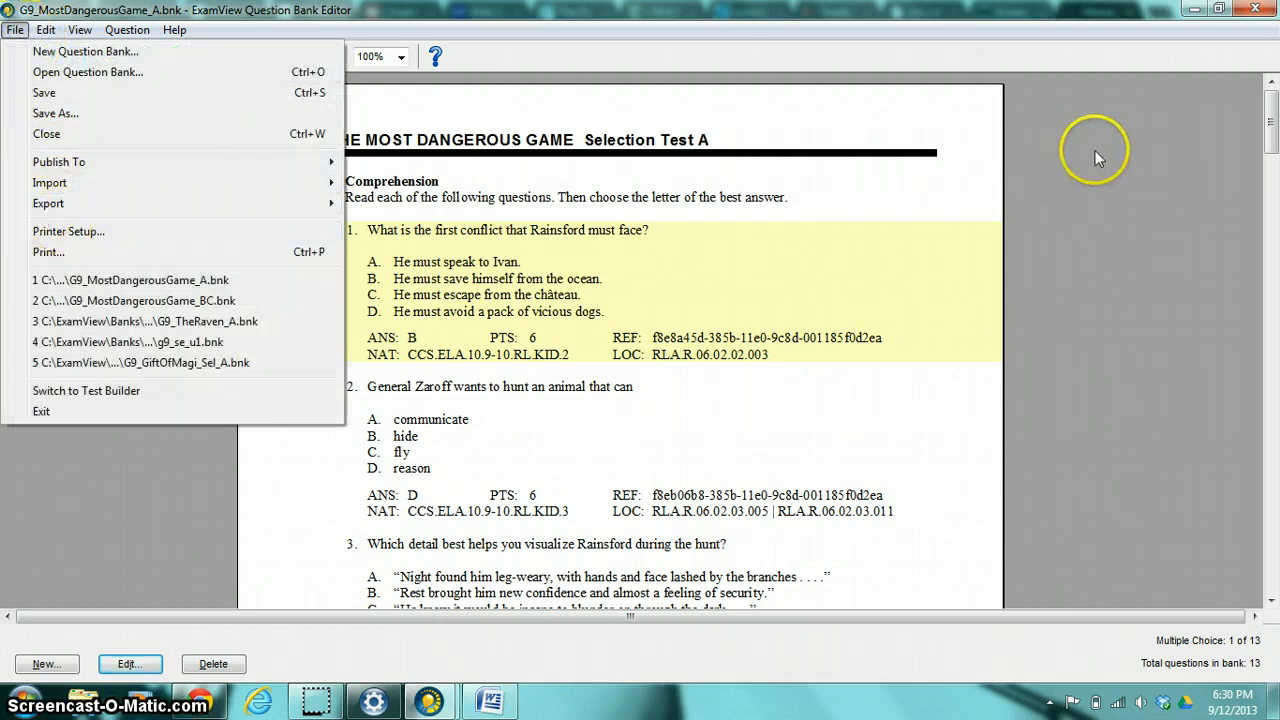
pyautogui.click(1095, 150)
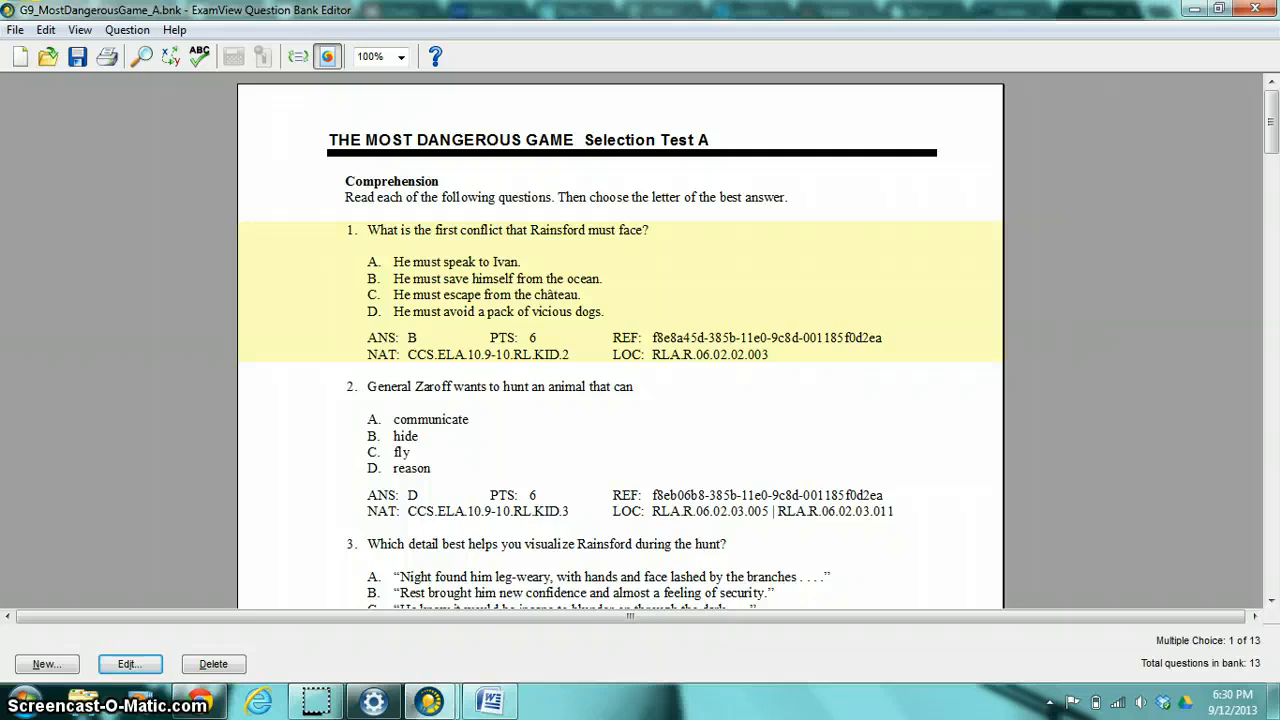